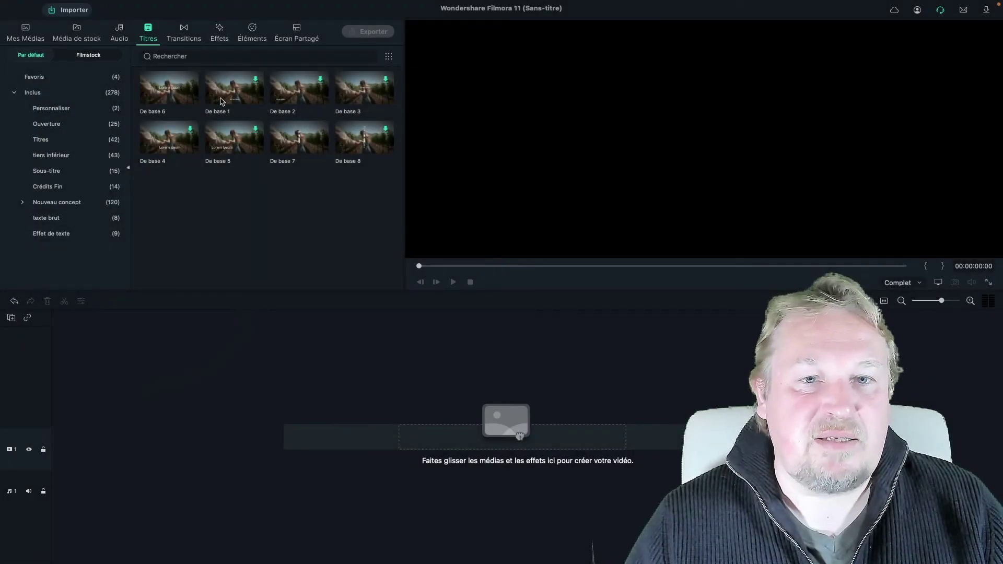
Add the De base 6 plain-text title to the start of video track 1
{"action": "mouse_move", "coordinate": [163, 92]}
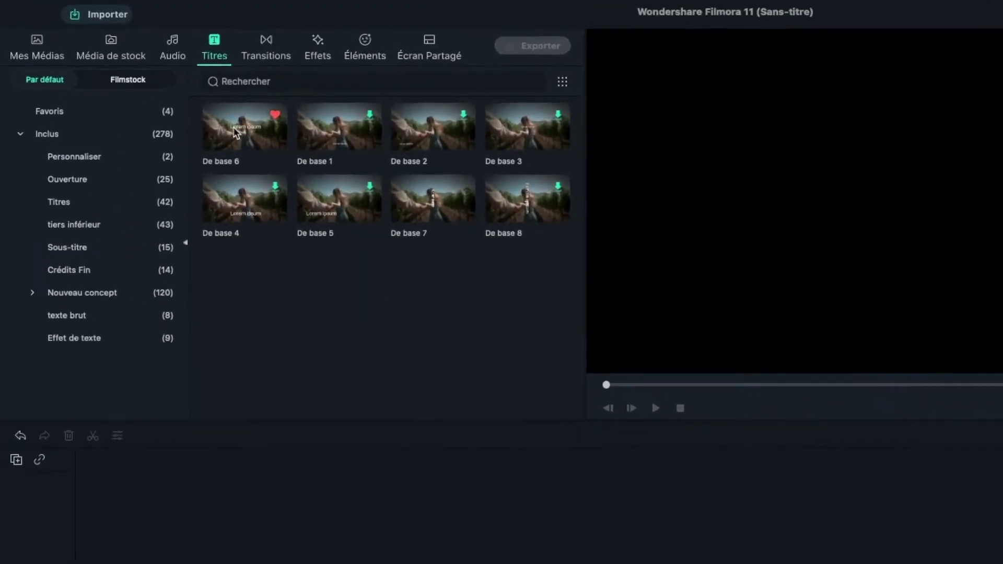
{"action": "left_click_drag", "start_coordinate": [231, 130], "coordinate": [123, 554]}
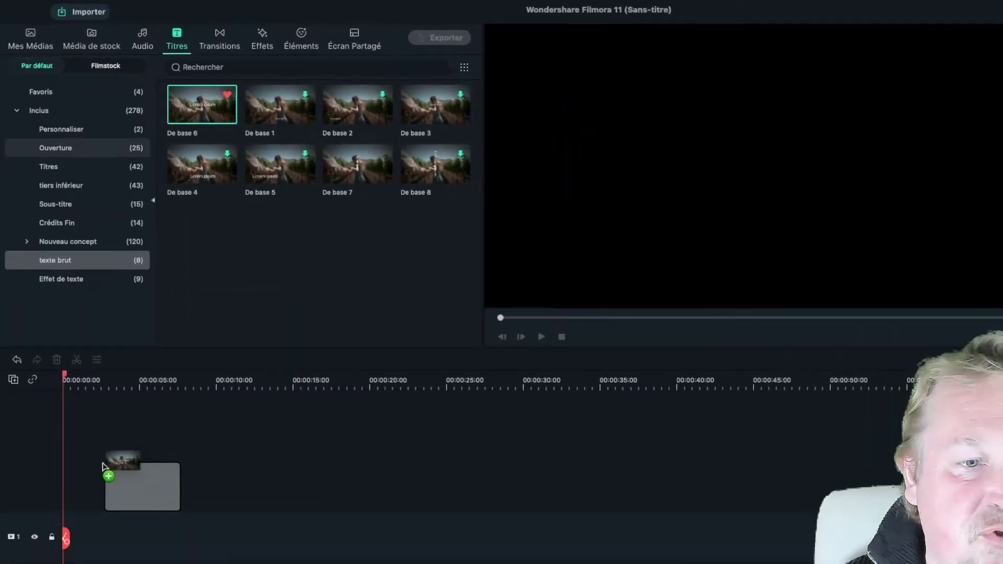
{"action": "left_click_drag", "start_coordinate": [102, 463], "coordinate": [67, 532]}
{"action": "left_click_drag", "start_coordinate": [56, 445], "coordinate": [57, 446]}
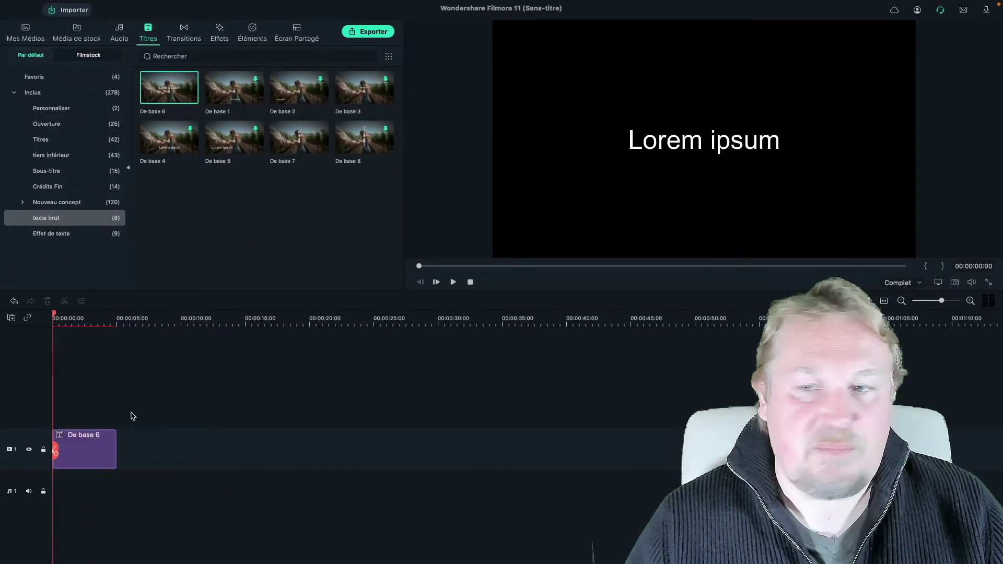
Style the title as "Masques" in Surfing Capital, magenta, size 80, and take a snapshot of the frame
{"action": "double_click", "coordinate": [101, 442]}
{"action": "left_click", "coordinate": [229, 84]}
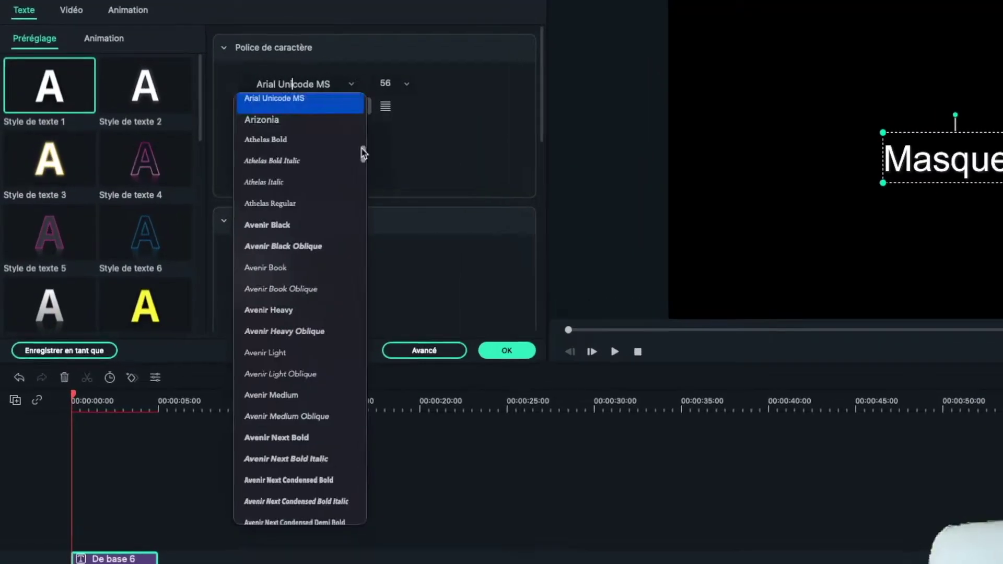
{"action": "scroll", "coordinate": [210, 329], "scroll_direction": "down", "scroll_amount": 15}
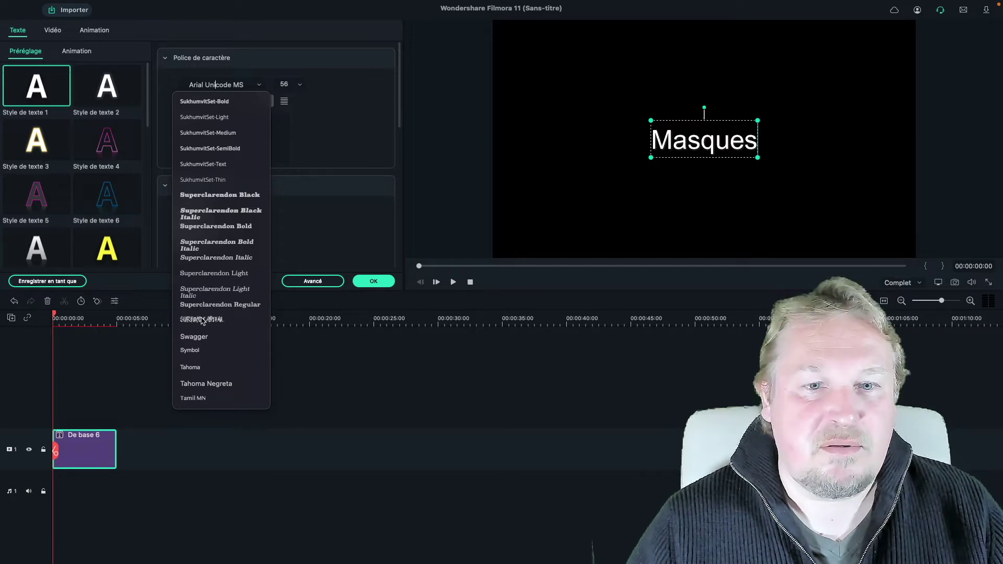
{"action": "left_click", "coordinate": [202, 321]}
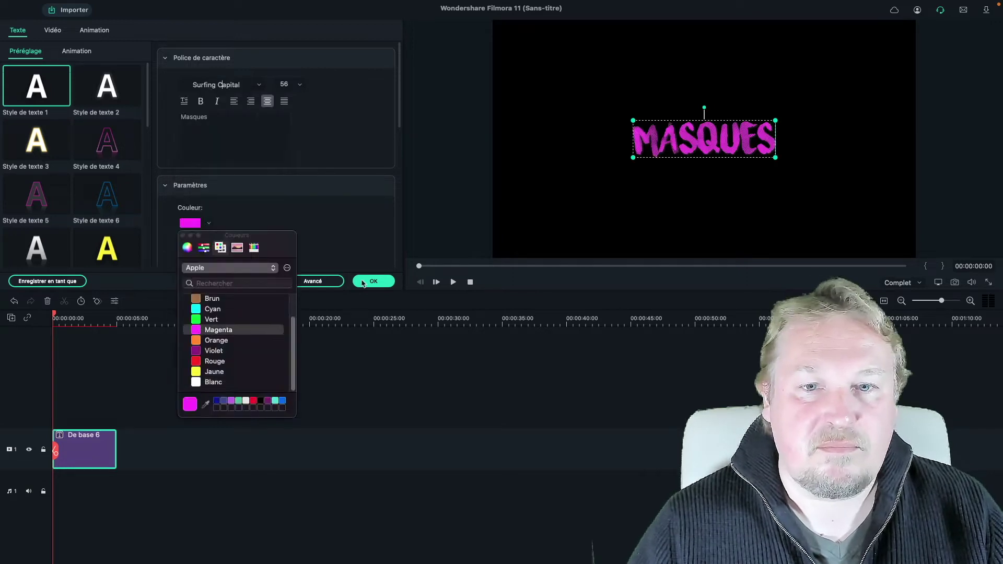
{"action": "left_click", "coordinate": [290, 84]}
{"action": "left_click", "coordinate": [289, 189]}
{"action": "left_click", "coordinate": [364, 281]}
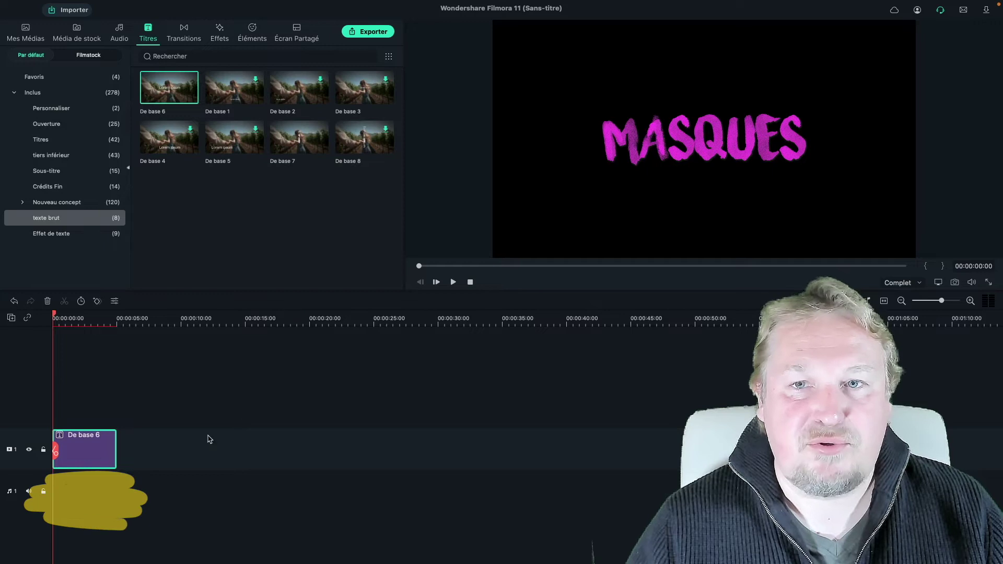
{"action": "left_click", "coordinate": [955, 283]}
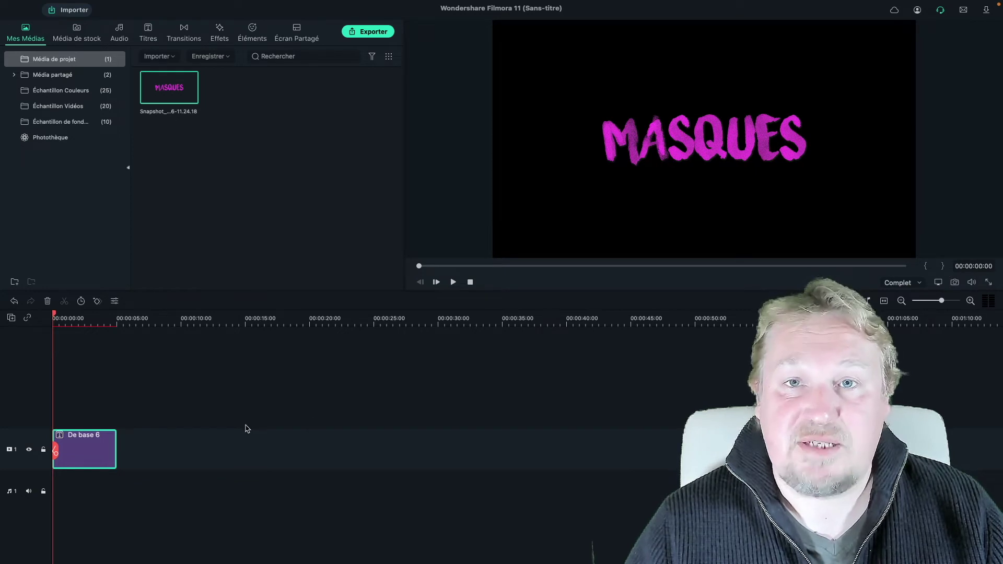
Change the title text to "Filmora" and take a second snapshot of the frame
{"action": "double_click", "coordinate": [92, 455]}
{"action": "double_click", "coordinate": [214, 122]}
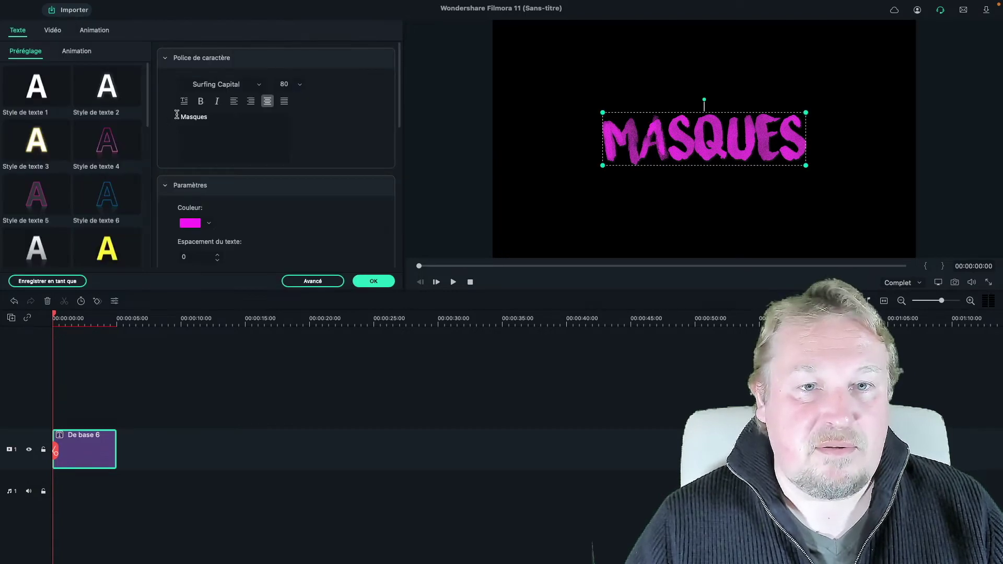
{"action": "type", "text": "Filmora"}
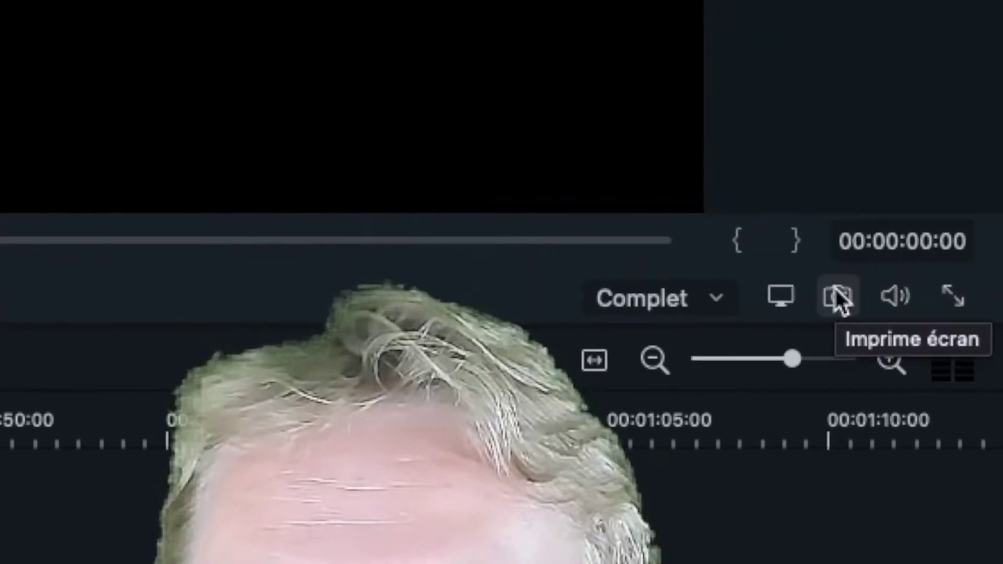
{"action": "left_click", "coordinate": [838, 302]}
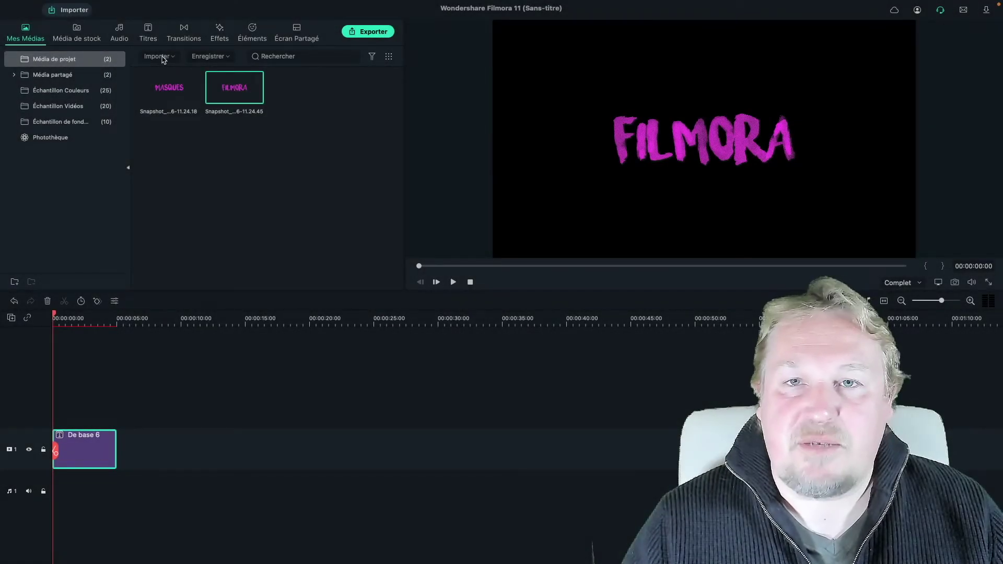
Import "Vidéo avant masque.mp4" and place it at the start of the track above the hidden title clip
{"action": "left_click", "coordinate": [163, 56]}
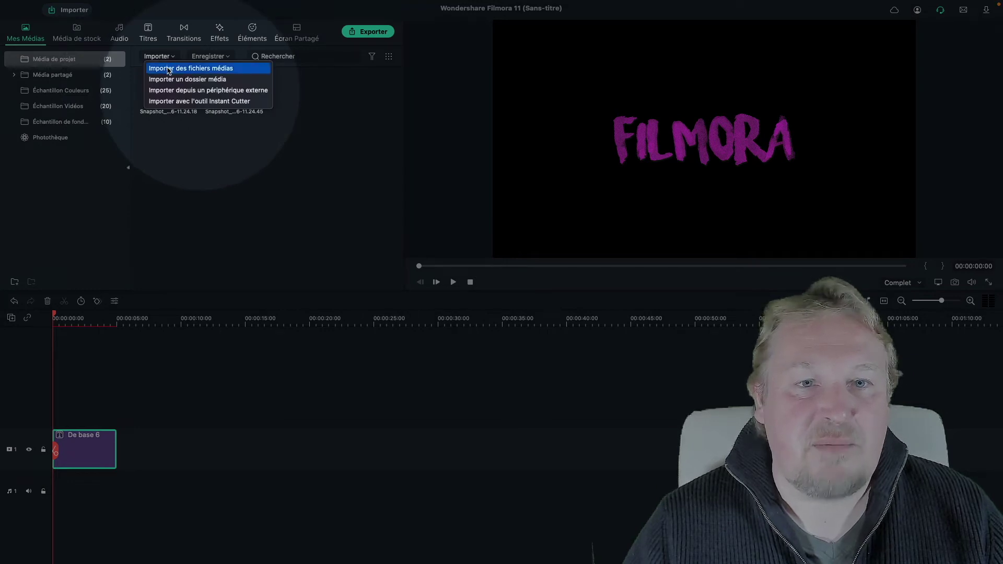
{"action": "left_click", "coordinate": [169, 69]}
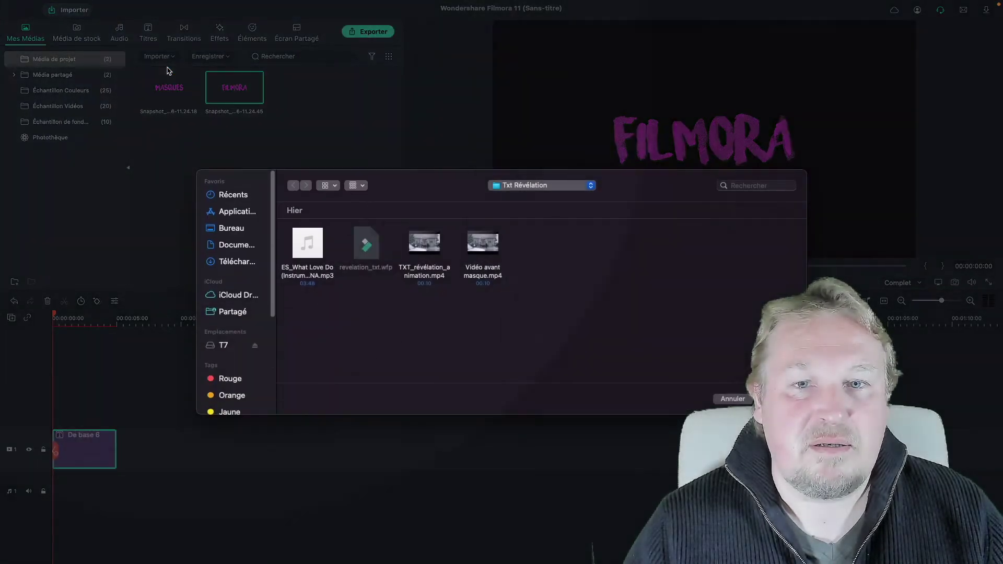
{"action": "double_click", "coordinate": [477, 255]}
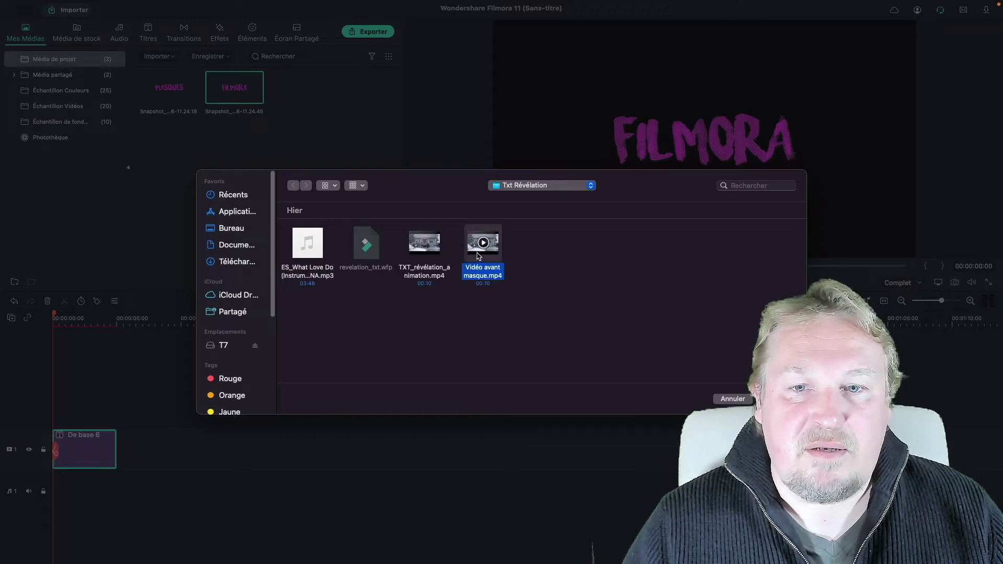
{"action": "left_click", "coordinate": [305, 101]}
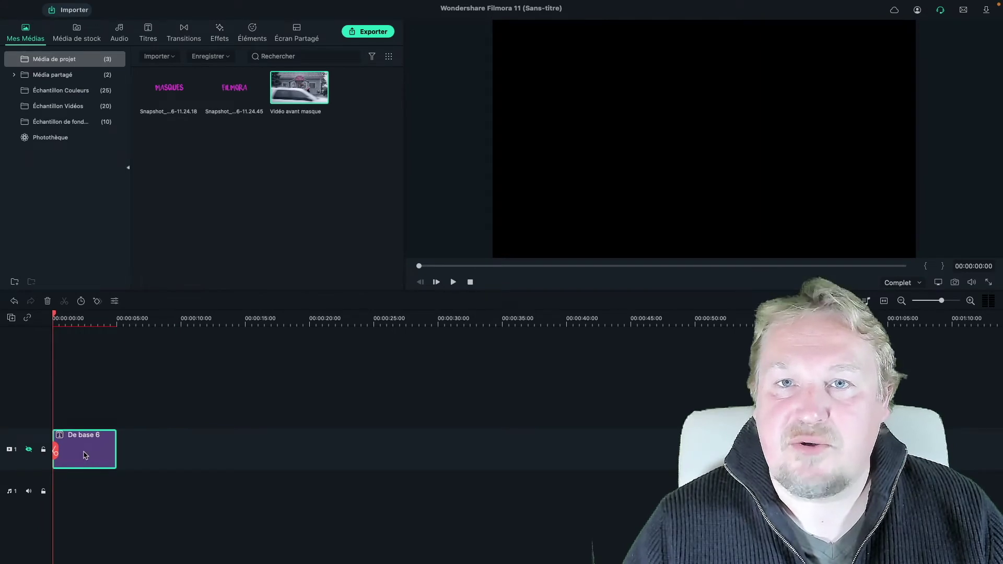
{"action": "left_click_drag", "start_coordinate": [295, 99], "coordinate": [54, 421]}
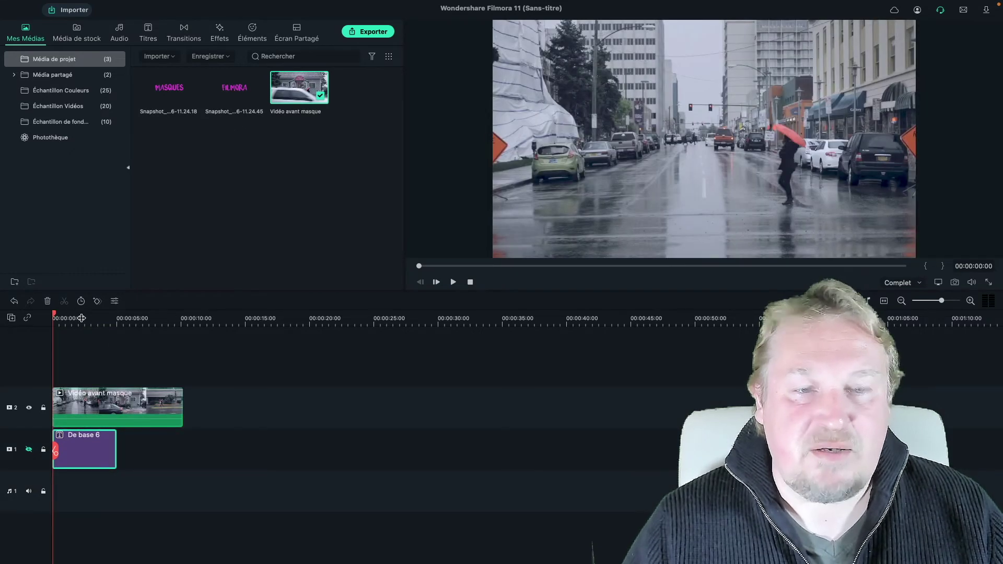
Place the playhead at 00:00:03:00, where the person with the red umbrella walks past the house
{"action": "left_click", "coordinate": [81, 318]}
{"action": "left_click_drag", "start_coordinate": [95, 318], "coordinate": [87, 319]}
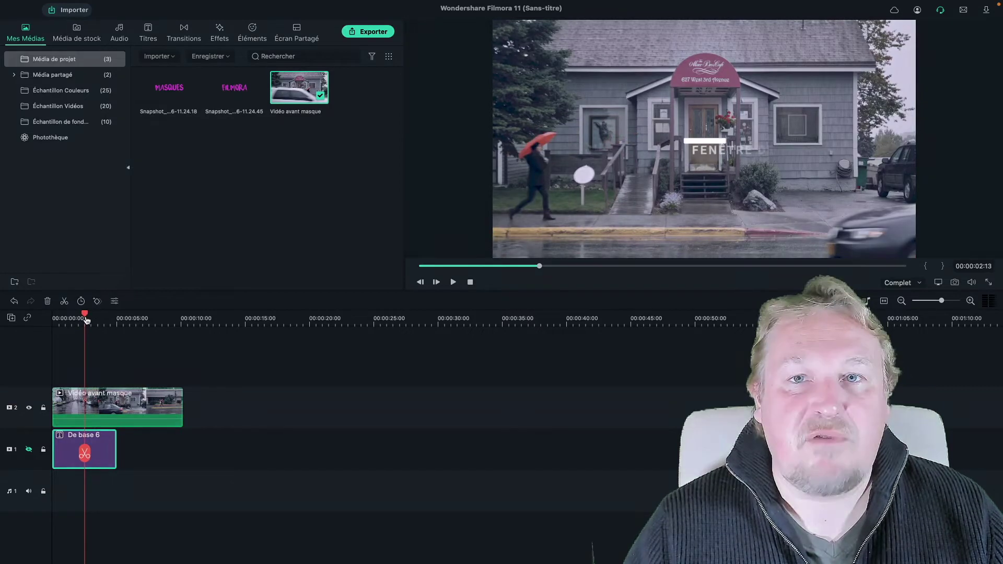
{"action": "mouse_move", "coordinate": [87, 320]}
{"action": "left_mouse_down"}
{"action": "mouse_move", "coordinate": [107, 324]}
{"action": "mouse_move", "coordinate": [89, 322]}
{"action": "left_mouse_up"}
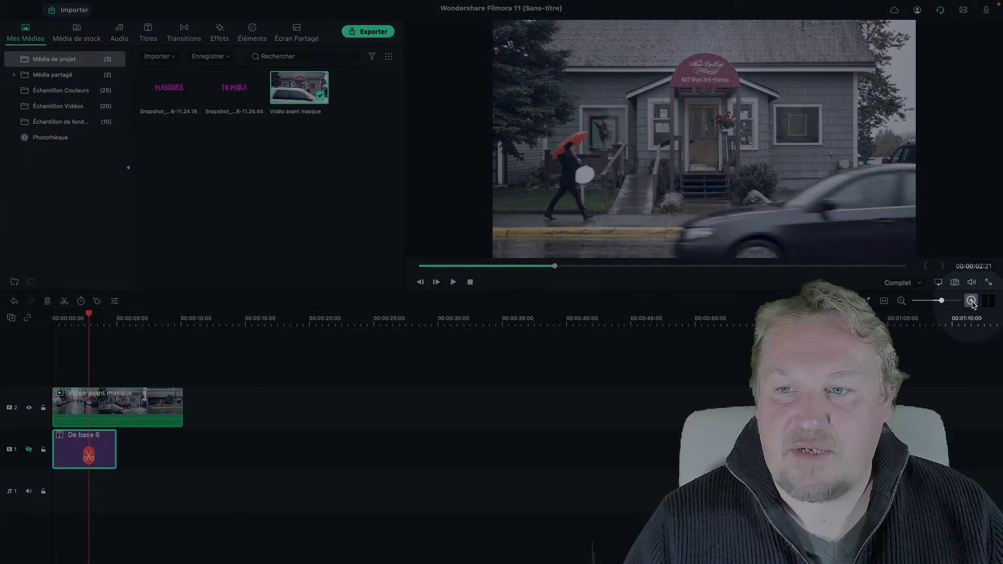
{"action": "left_click", "coordinate": [970, 301]}
{"action": "left_click", "coordinate": [971, 301]}
{"action": "left_click", "coordinate": [971, 302]}
{"action": "left_click", "coordinate": [147, 320]}
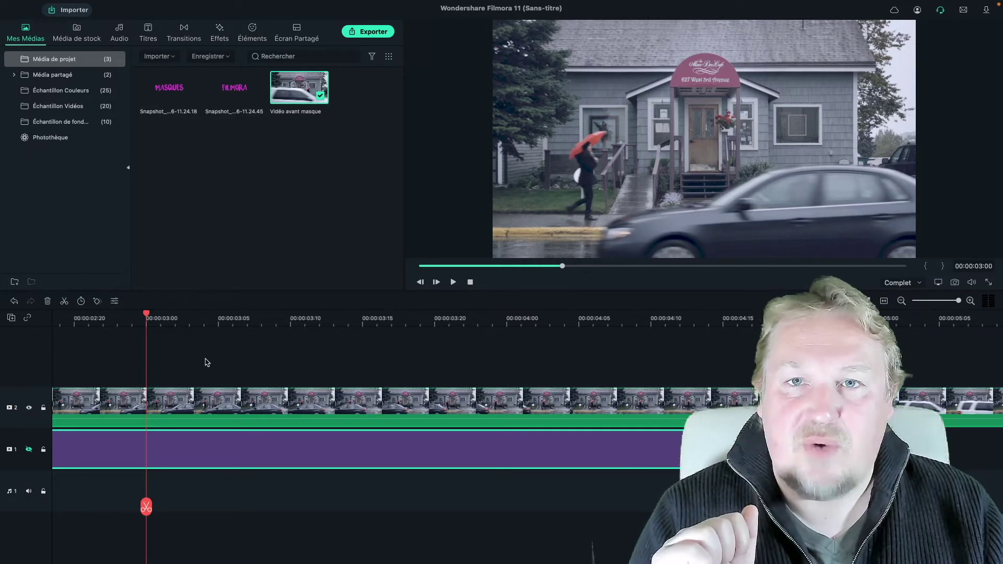
Add the Dégradé 3 color sample above the video at 00:00:03:00, scaled to about 47.2 % in the frame's lower-left corner at 32 % opacity
{"action": "left_click", "coordinate": [60, 91]}
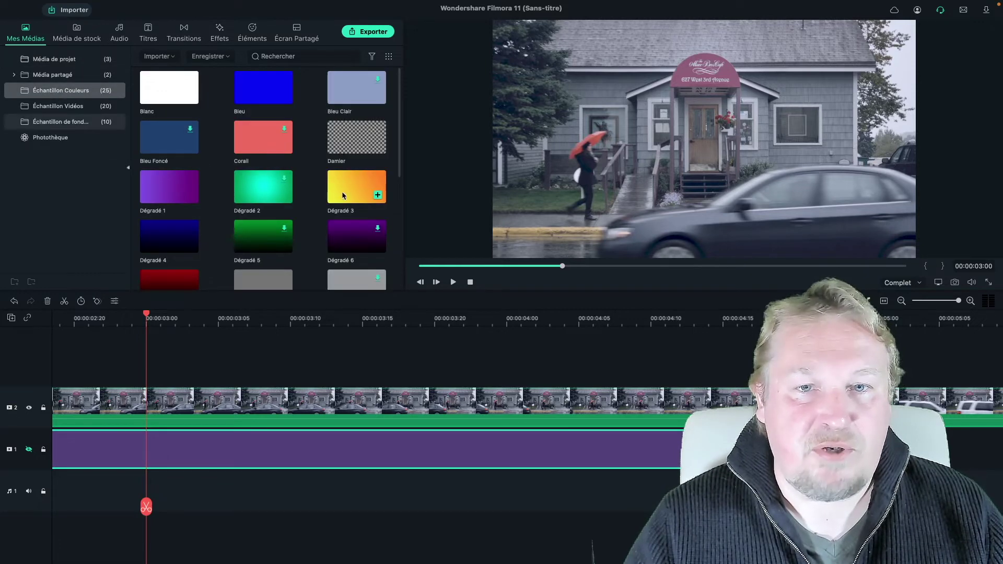
{"action": "mouse_move", "coordinate": [344, 192]}
{"action": "left_mouse_down"}
{"action": "mouse_move", "coordinate": [266, 290]}
{"action": "mouse_move", "coordinate": [168, 358]}
{"action": "left_mouse_up"}
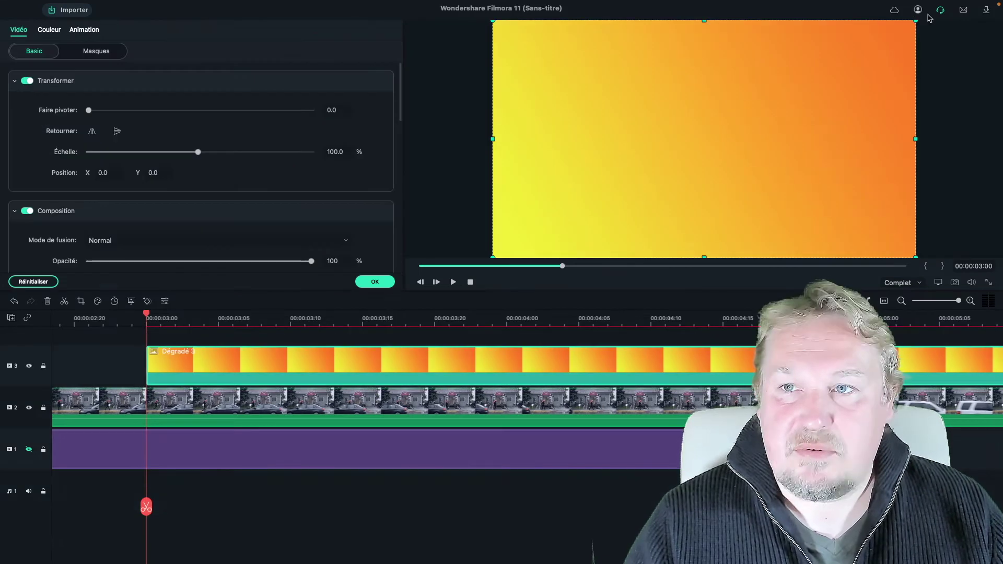
{"action": "left_click_drag", "start_coordinate": [916, 21], "coordinate": [691, 177]}
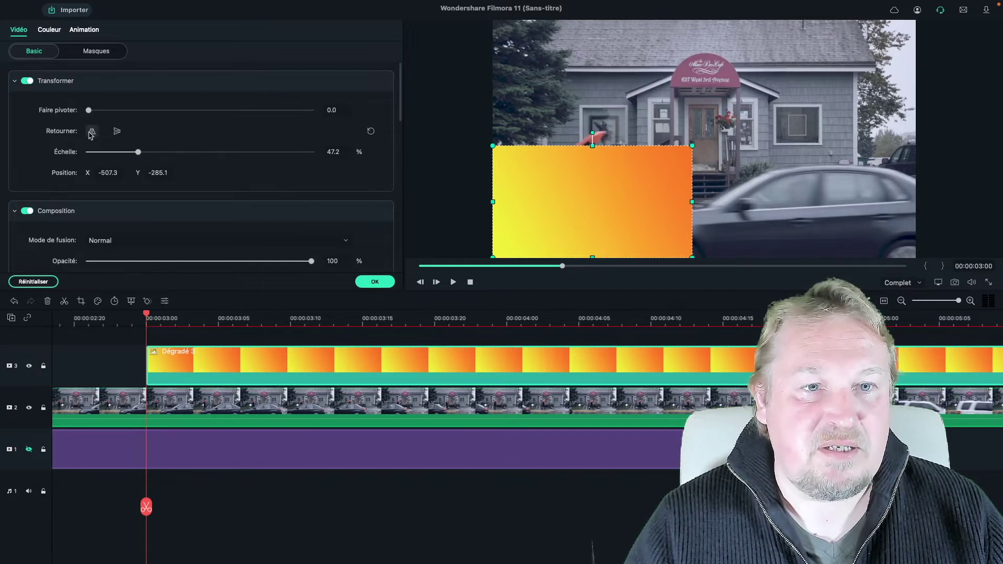
{"action": "left_click", "coordinate": [158, 260]}
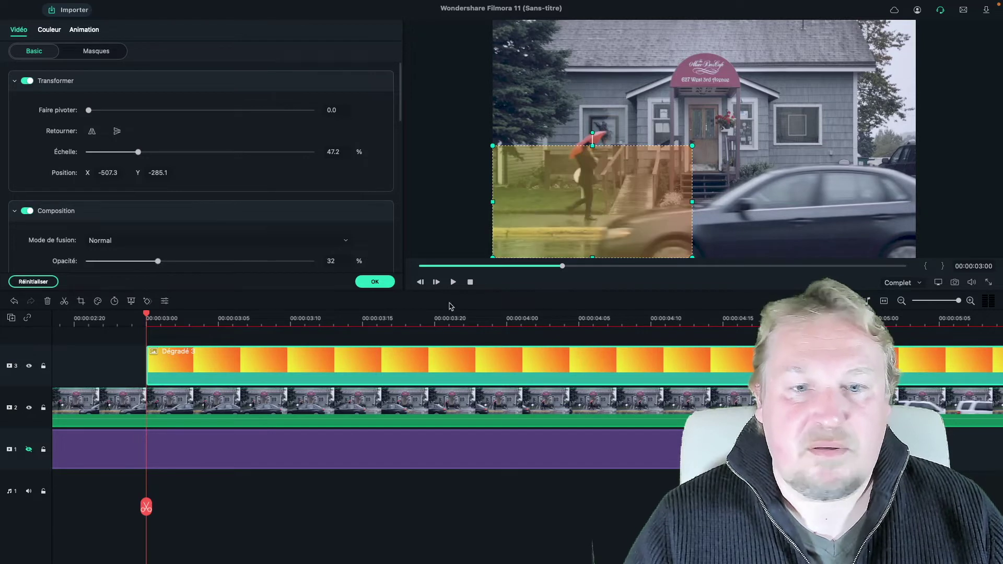
Shift the Dégradé 3 clip earlier so that it starts at 00:00:02:22
{"action": "left_click", "coordinate": [146, 313]}
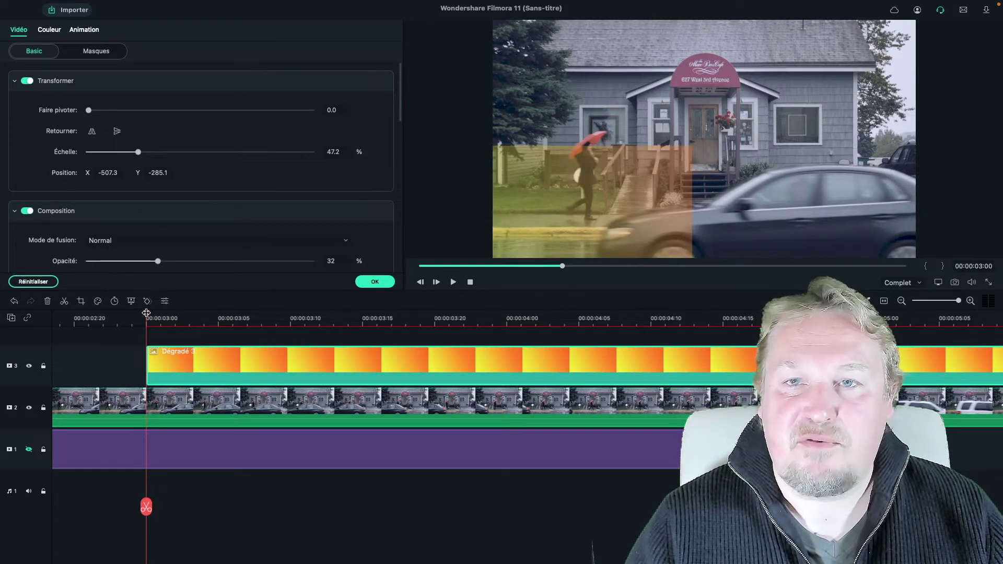
{"action": "left_click_drag", "start_coordinate": [146, 313], "coordinate": [103, 314]}
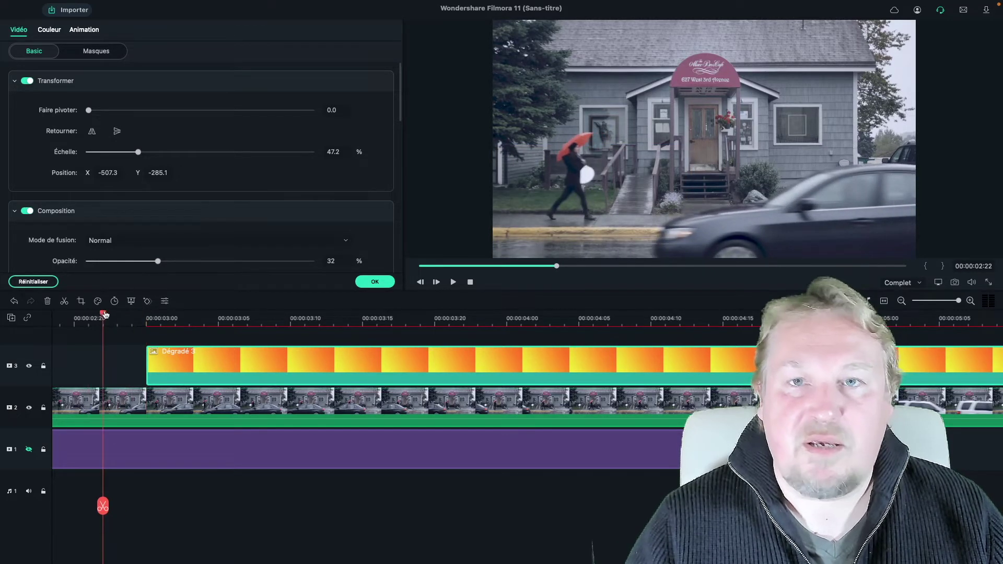
{"action": "left_click_drag", "start_coordinate": [168, 358], "coordinate": [124, 359]}
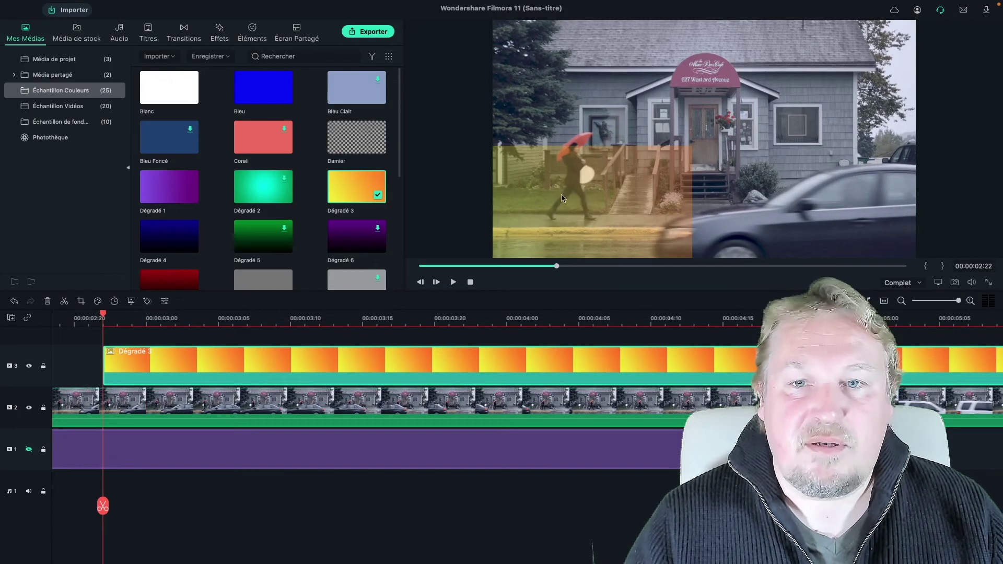
Reshape the gradient into a low strip at the walker's feet, about 40.1 % scale at X -574.8, Y -432.0
{"action": "double_click", "coordinate": [272, 362]}
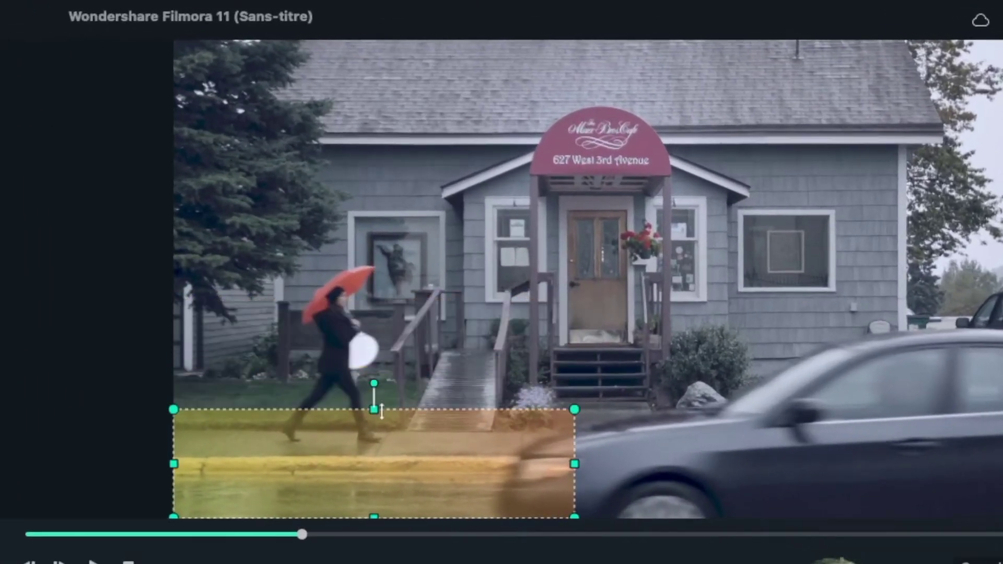
{"action": "left_click_drag", "start_coordinate": [382, 411], "coordinate": [380, 423]}
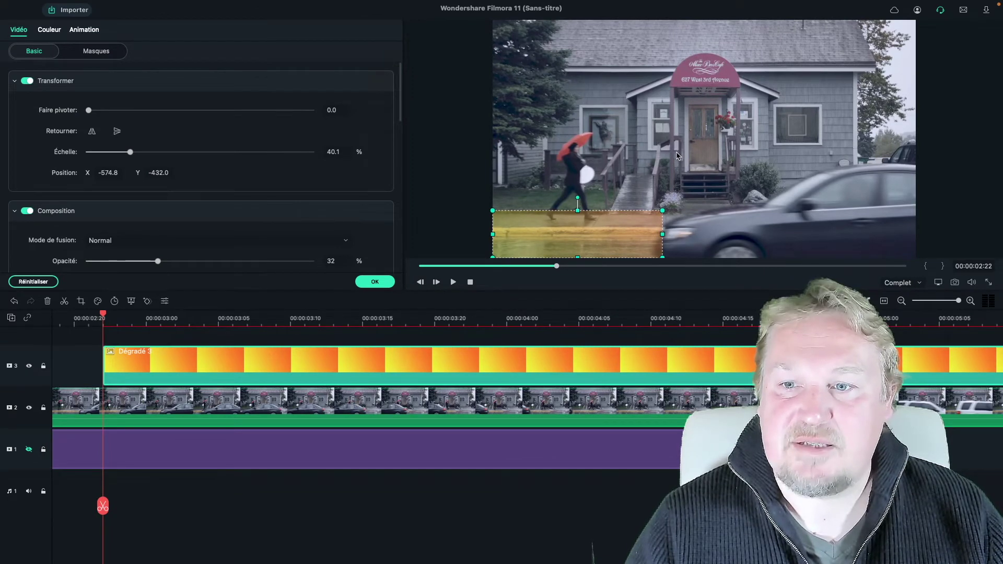
{"action": "left_click", "coordinate": [374, 281]}
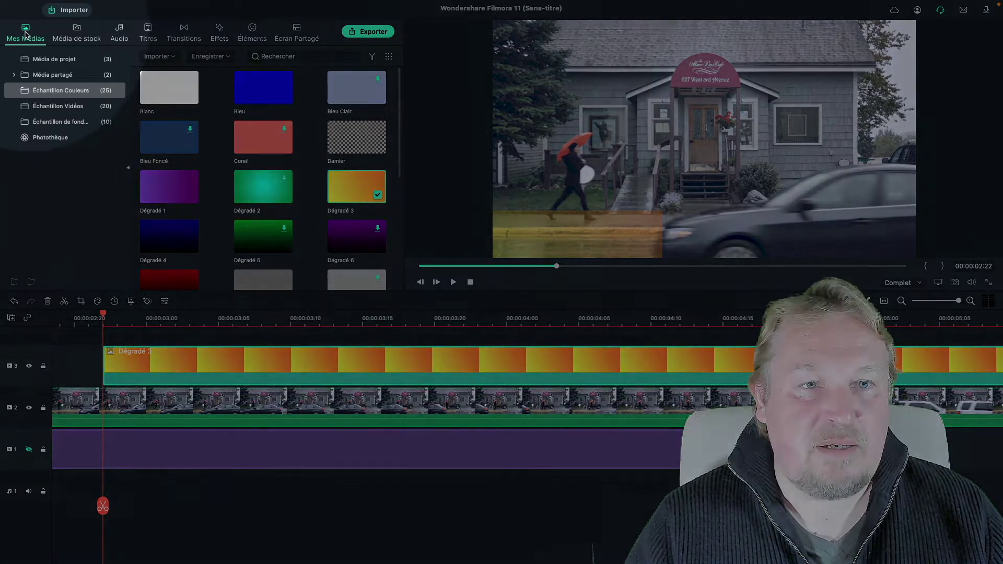
Place the MASQUES snapshot above the gradient from 00:00:02:22, scaled to about 74.7 % at X -574.8, Y -432.0 to fit the strip
{"action": "left_click", "coordinate": [50, 59]}
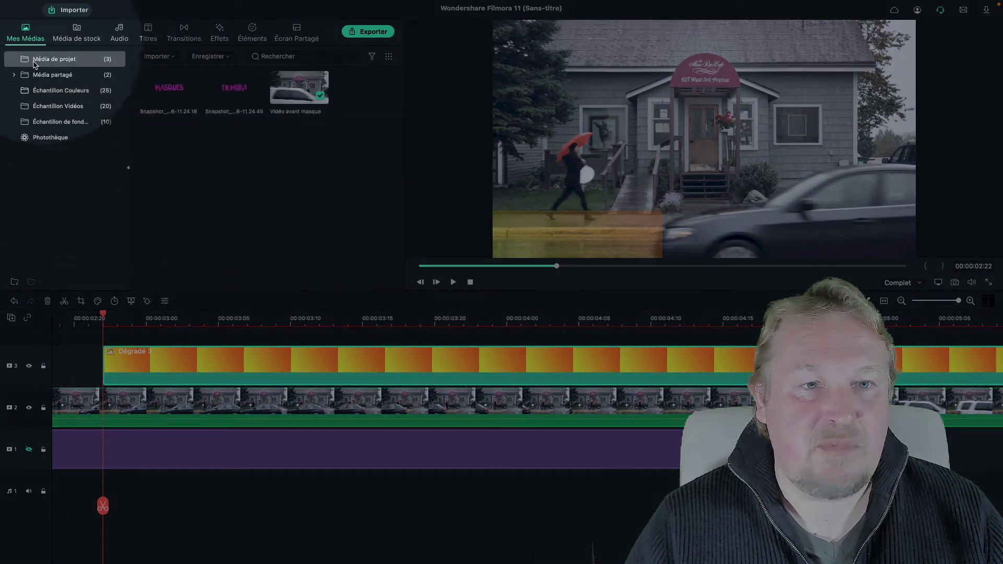
{"action": "left_click", "coordinate": [166, 89]}
{"action": "left_click_drag", "start_coordinate": [164, 89], "coordinate": [184, 324]}
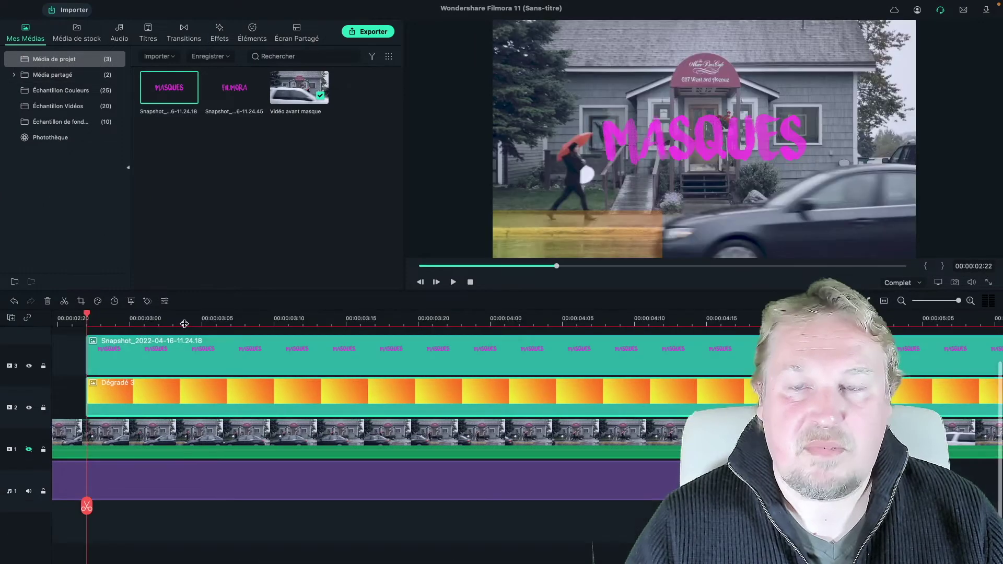
{"action": "double_click", "coordinate": [155, 352]}
{"action": "left_click_drag", "start_coordinate": [730, 123], "coordinate": [709, 166]}
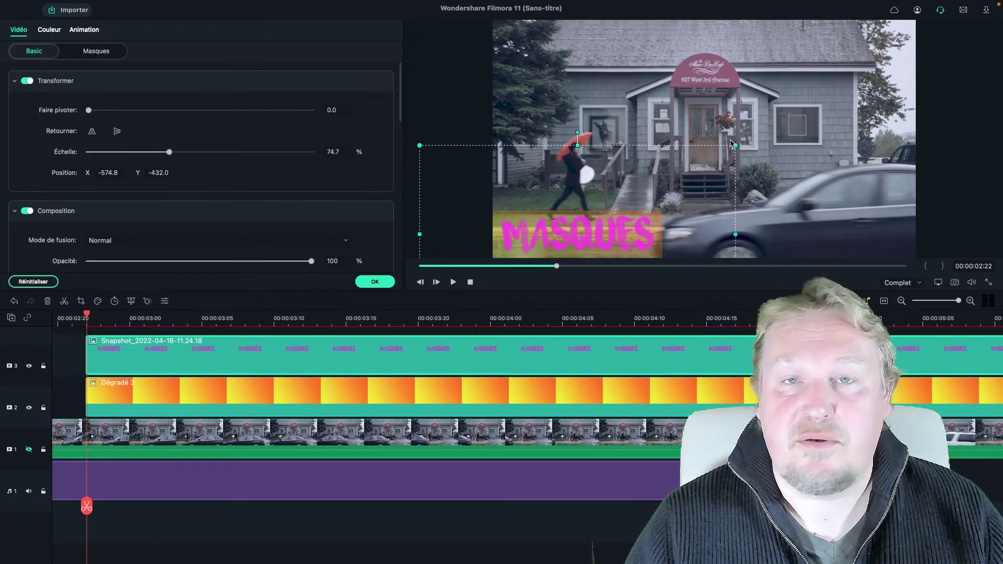
Replace the Dégradé 3 guide clip on track 2 with the MASQUES snapshot clip and open the snapshot's video settings
{"action": "left_click", "coordinate": [353, 392]}
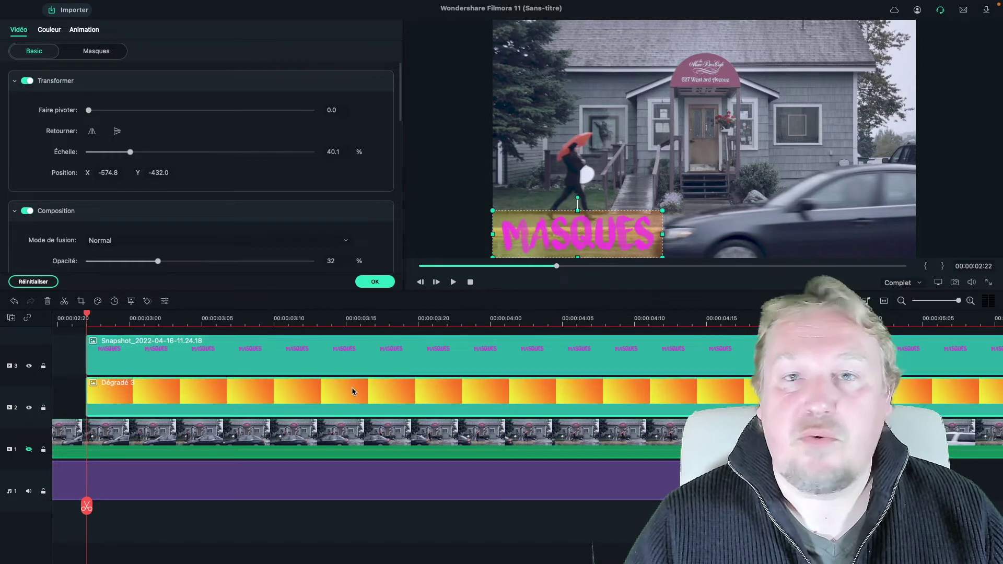
{"action": "key", "text": "Delete"}
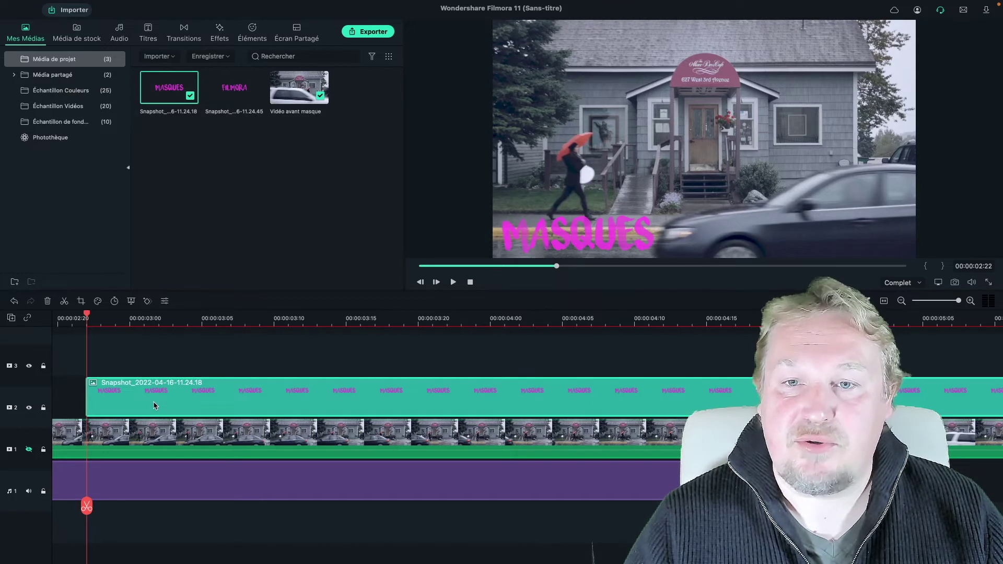
{"action": "double_click", "coordinate": [152, 401]}
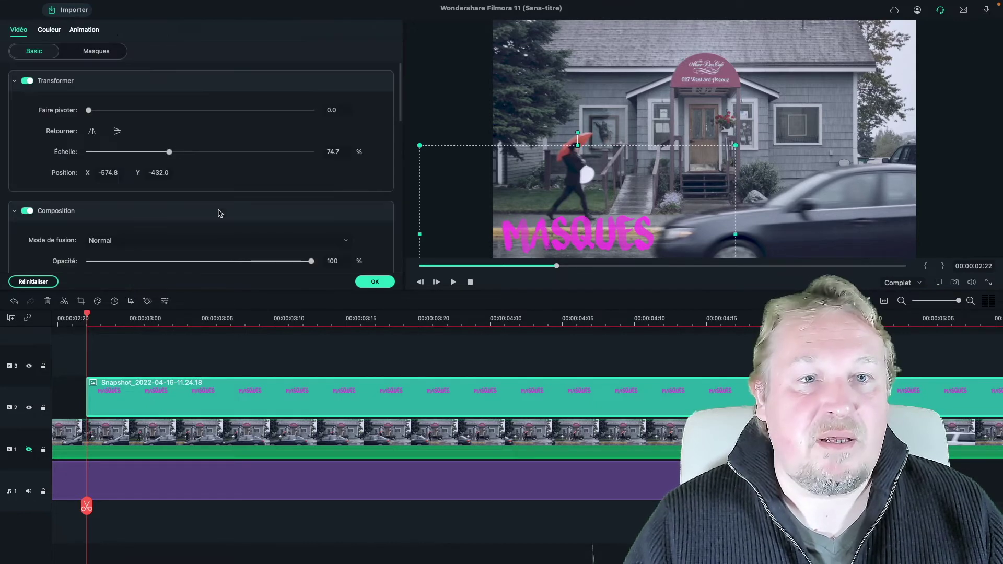
Apply a Simple ligne mask to the MASQUES snapshot and move its line between the A and the S, about X -179, Y -19
{"action": "left_click", "coordinate": [96, 51]}
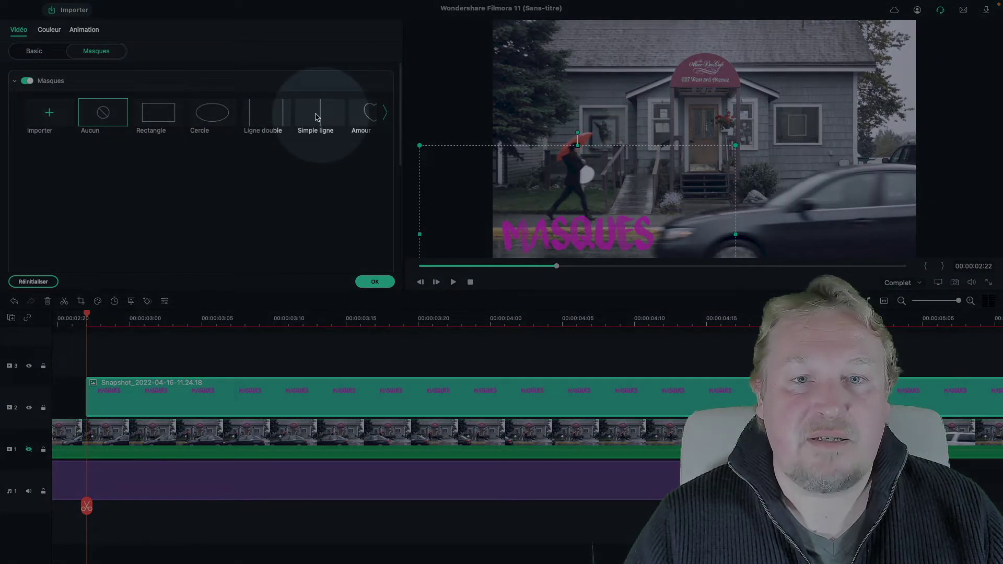
{"action": "left_click", "coordinate": [316, 117]}
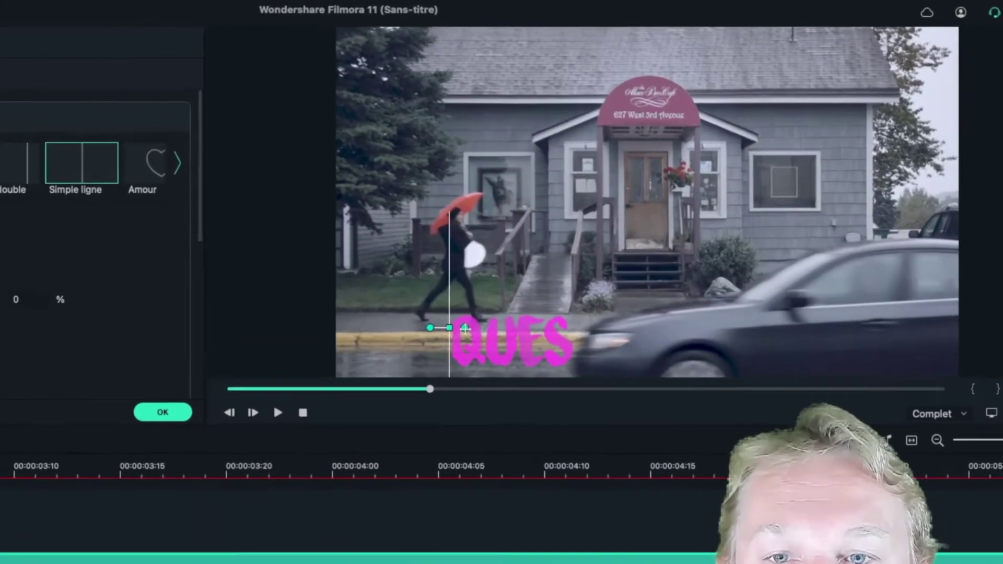
{"action": "mouse_move", "coordinate": [464, 328]}
{"action": "left_mouse_down"}
{"action": "mouse_move", "coordinate": [548, 325]}
{"action": "mouse_move", "coordinate": [342, 324]}
{"action": "mouse_move", "coordinate": [461, 323]}
{"action": "left_mouse_up"}
{"action": "mouse_move", "coordinate": [318, 452]}
{"action": "left_mouse_down"}
{"action": "mouse_move", "coordinate": [448, 451]}
{"action": "mouse_move", "coordinate": [142, 454]}
{"action": "mouse_move", "coordinate": [403, 470]}
{"action": "mouse_move", "coordinate": [465, 463]}
{"action": "mouse_move", "coordinate": [232, 464]}
{"action": "mouse_move", "coordinate": [446, 463]}
{"action": "mouse_move", "coordinate": [330, 463]}
{"action": "left_mouse_up"}
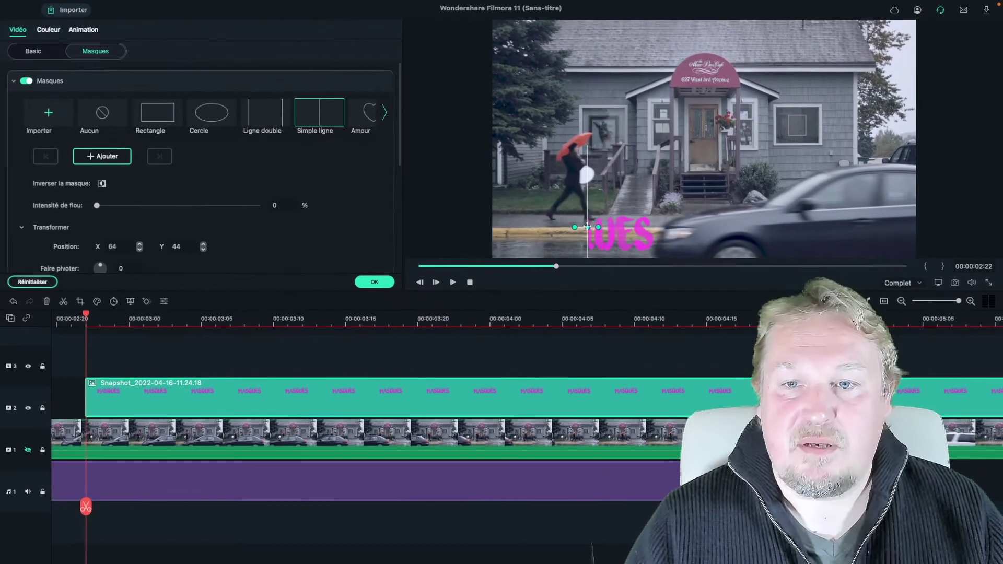
{"action": "left_click_drag", "start_coordinate": [587, 227], "coordinate": [546, 240]}
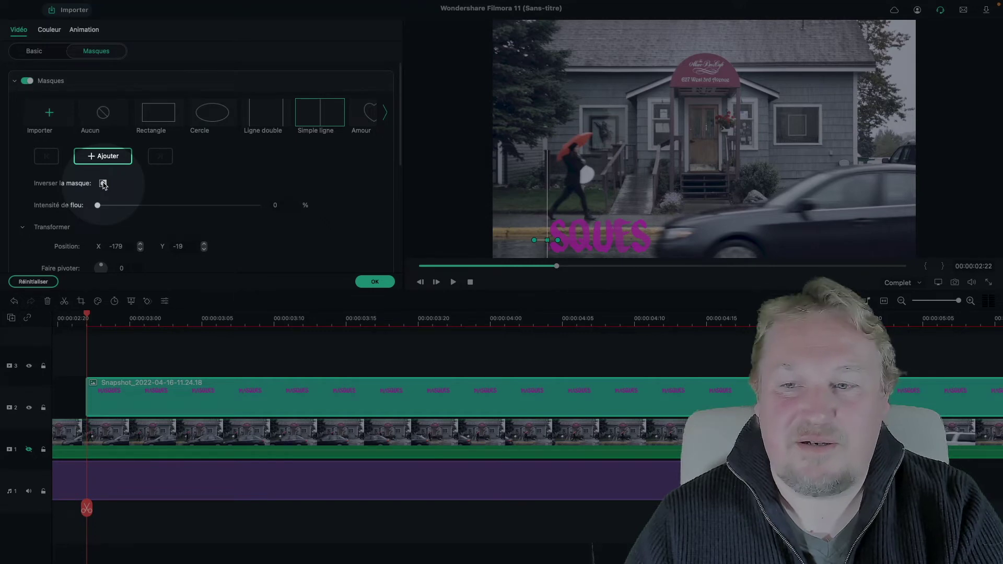
Invert the mask, place its line at X 494, Y -23 rotated 21° along the car's front, and keyframe it at 00:00:02:22
{"action": "left_click", "coordinate": [103, 183]}
{"action": "left_click_drag", "start_coordinate": [547, 240], "coordinate": [653, 241]}
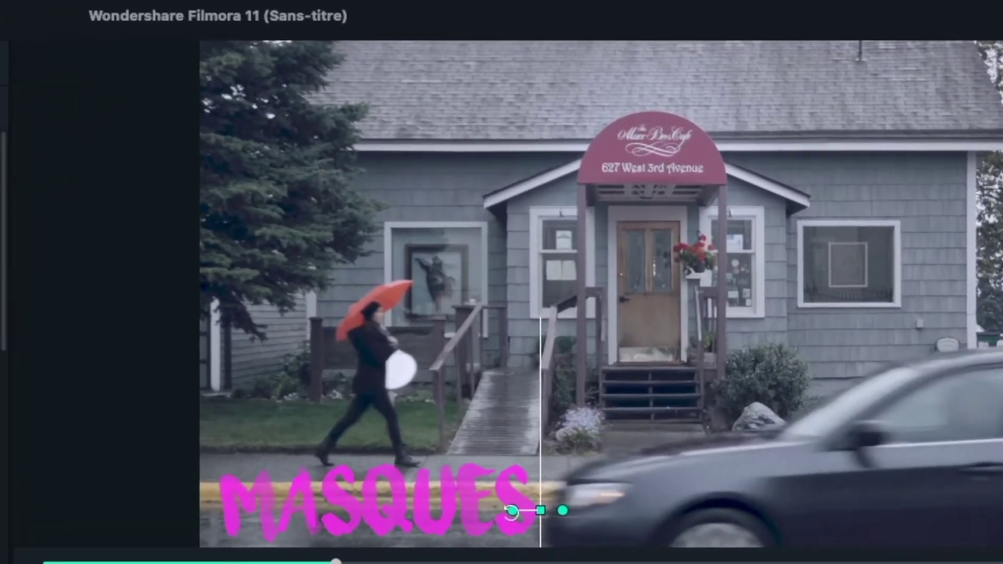
{"action": "left_click_drag", "start_coordinate": [510, 511], "coordinate": [548, 510]}
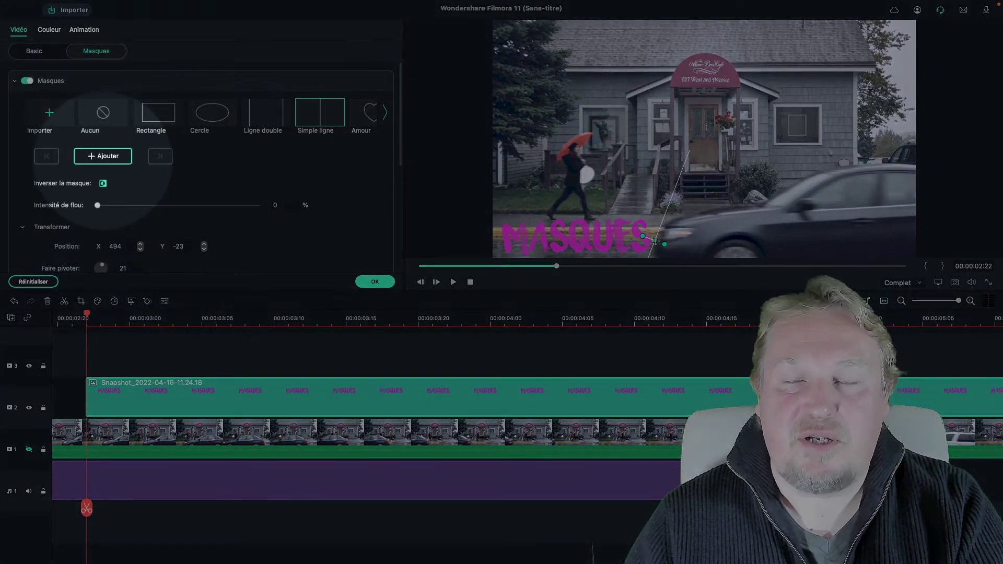
{"action": "left_click", "coordinate": [102, 156]}
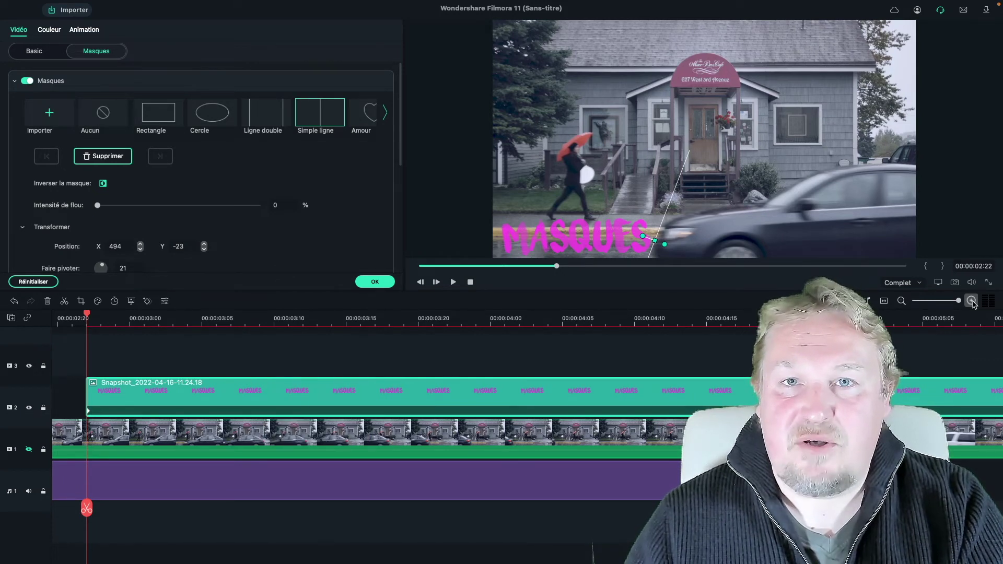
At 00:00:02:23, set the mask's X position to 377 and its blur intensity to 3 %
{"action": "key", "text": "Right"}
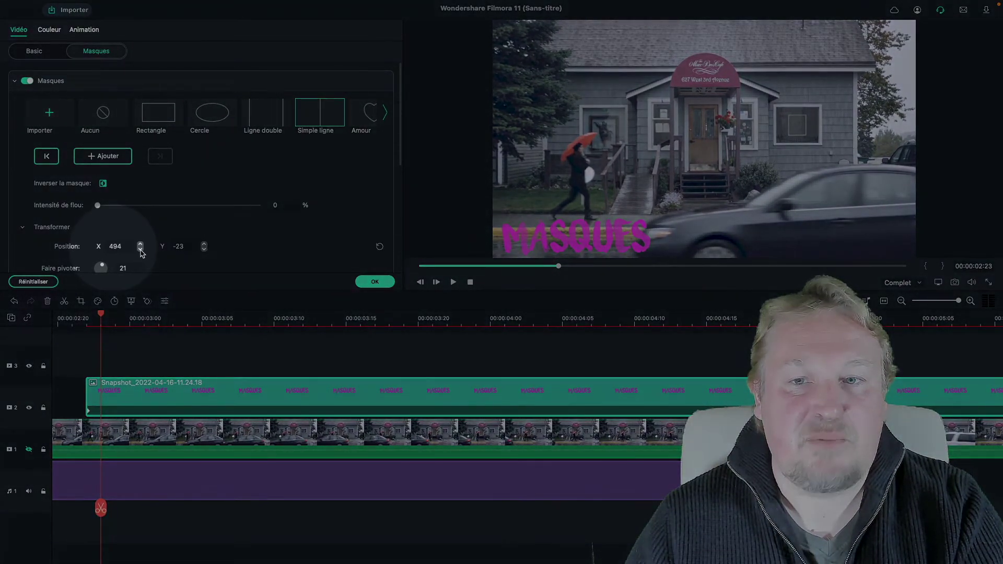
{"action": "left_click_drag", "start_coordinate": [140, 249], "coordinate": [142, 248]}
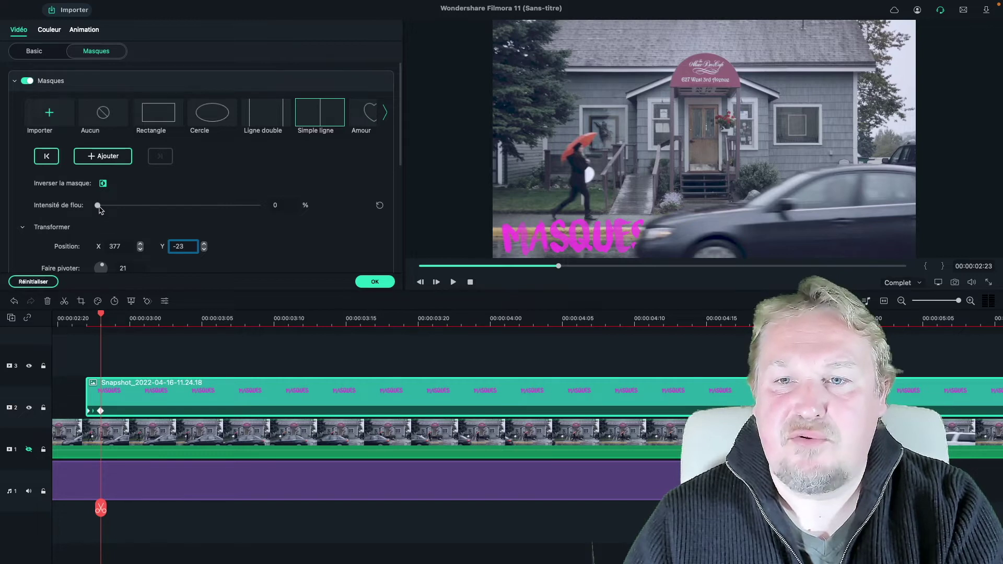
{"action": "left_click", "coordinate": [276, 205]}
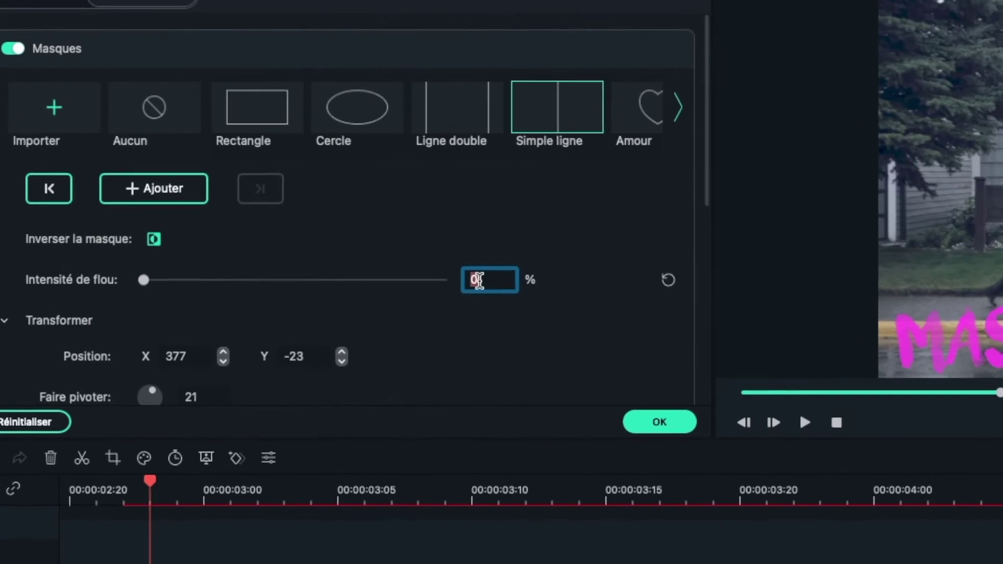
{"action": "type", "text": "3"}
{"action": "left_click", "coordinate": [180, 356]}
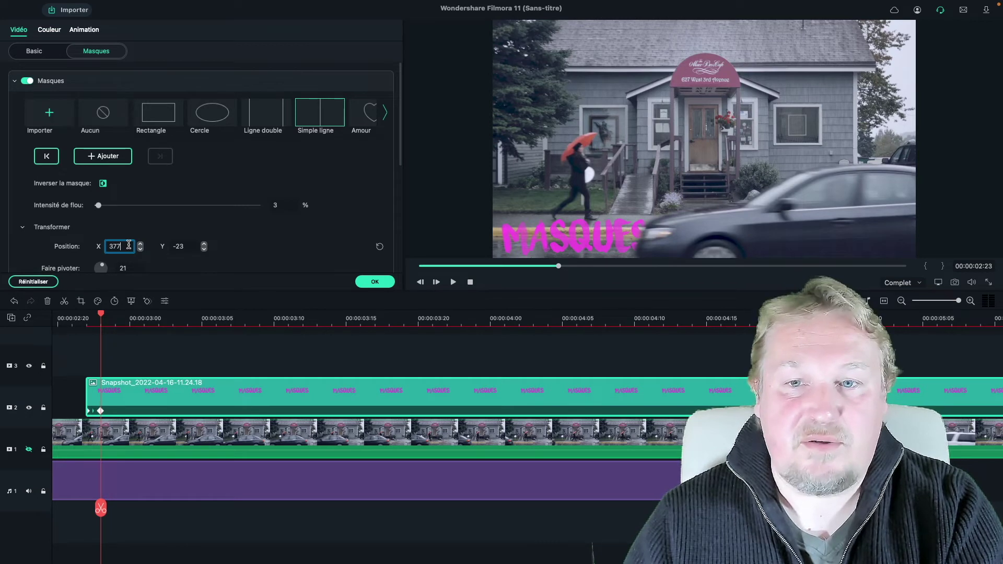
Keyframe the mask's X position frame by frame along the car's front, from 270 at 00:00:02:24 to -21 at 00:00:03:02
{"action": "left_click", "coordinate": [115, 315]}
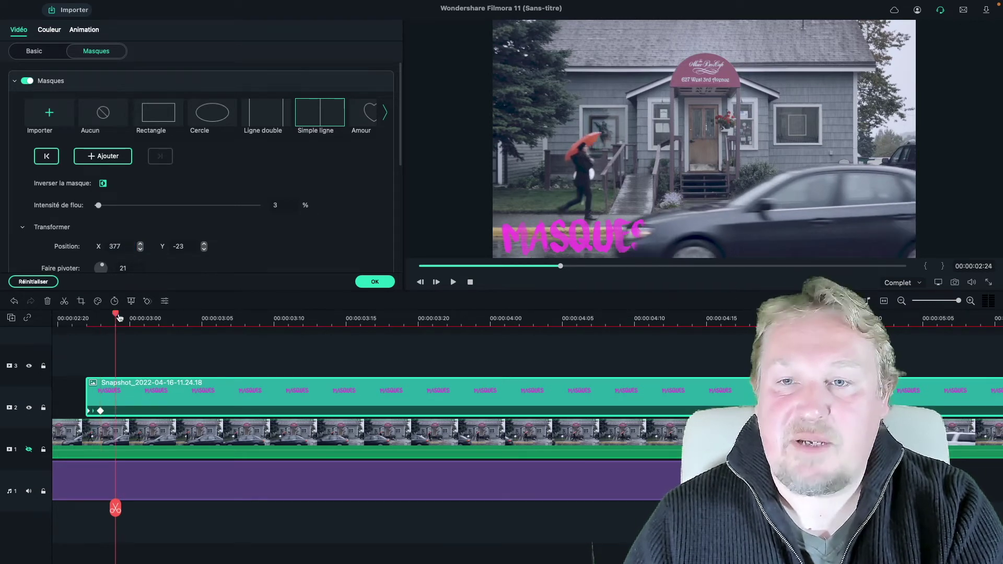
{"action": "left_click", "coordinate": [140, 249]}
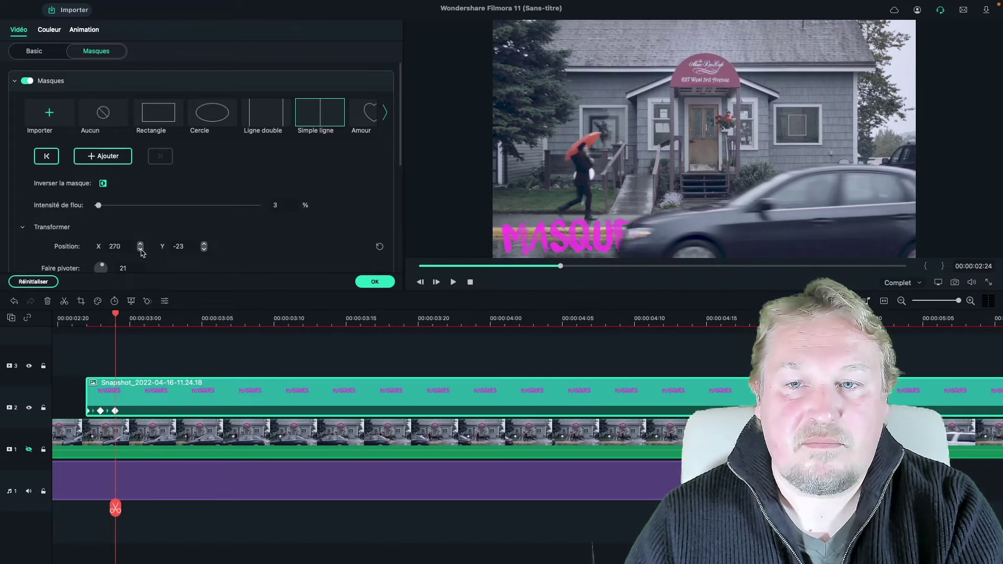
{"action": "left_click", "coordinate": [140, 249]}
{"action": "left_click", "coordinate": [140, 250]}
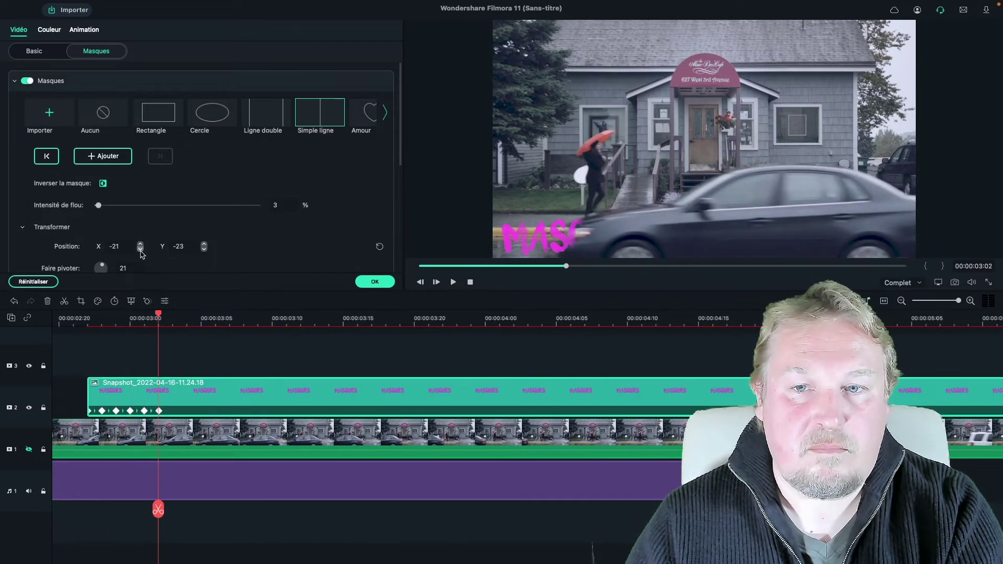
Continue keyframing the mask frame by frame with the car until all of MASQUES is hidden, ending at X -503
{"action": "key", "text": "Right"}
{"action": "left_click", "coordinate": [140, 249]}
{"action": "key", "text": "Right"}
{"action": "left_click", "coordinate": [140, 250]}
{"action": "key", "text": "Right"}
{"action": "left_click", "coordinate": [140, 250]}
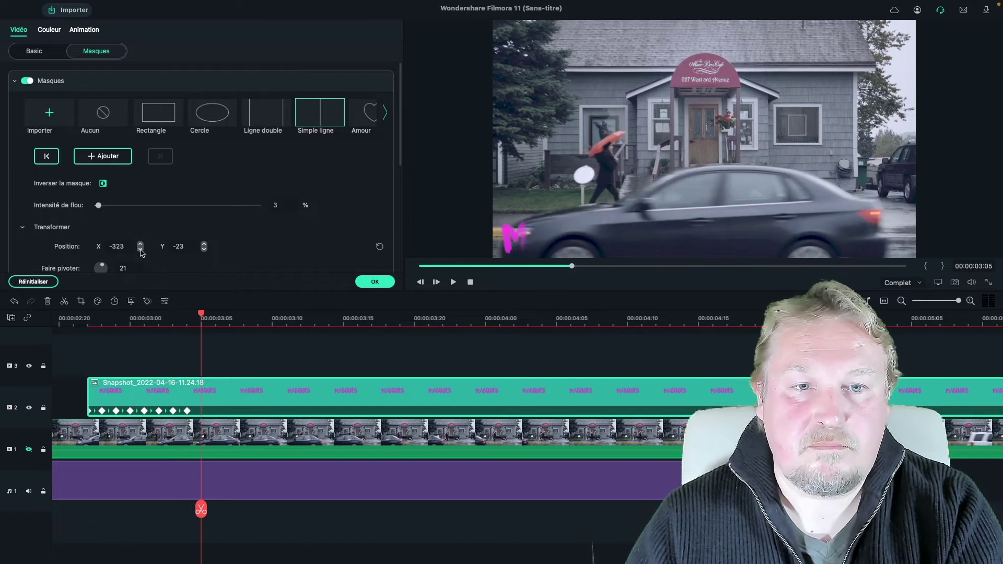
{"action": "key", "text": "Right"}
{"action": "left_click", "coordinate": [140, 250]}
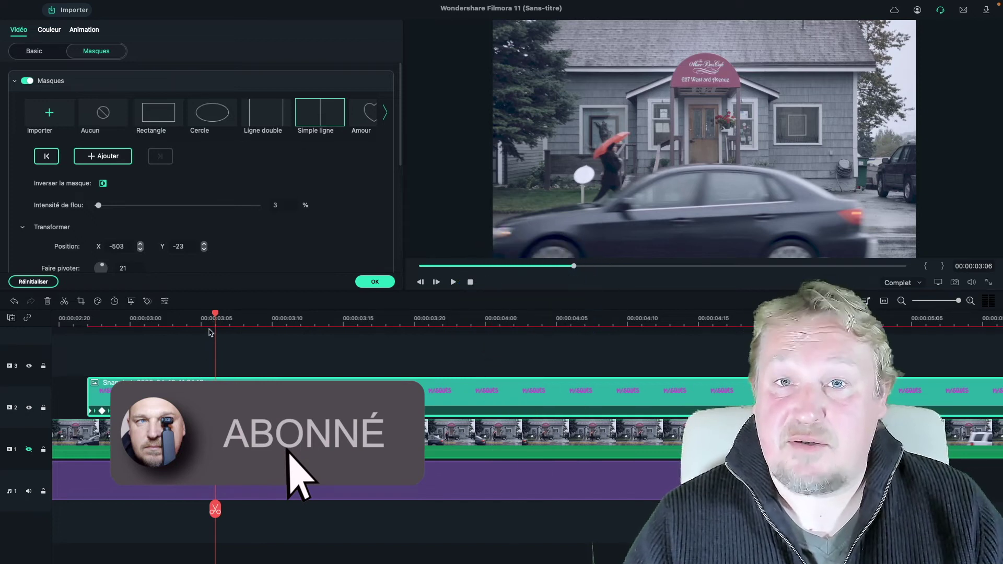
Play back the MASQUES section to check the word being wiped away by the passing car
{"action": "left_click", "coordinate": [158, 315]}
{"action": "left_click_drag", "start_coordinate": [159, 315], "coordinate": [75, 312]}
{"action": "key", "text": "space"}
{"action": "key", "text": "space"}
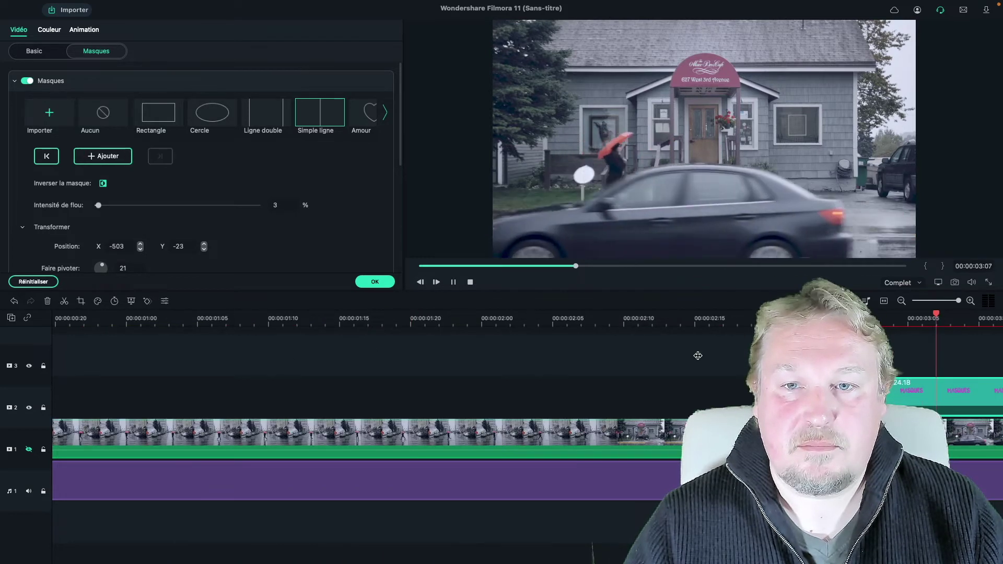
{"action": "key", "text": "space"}
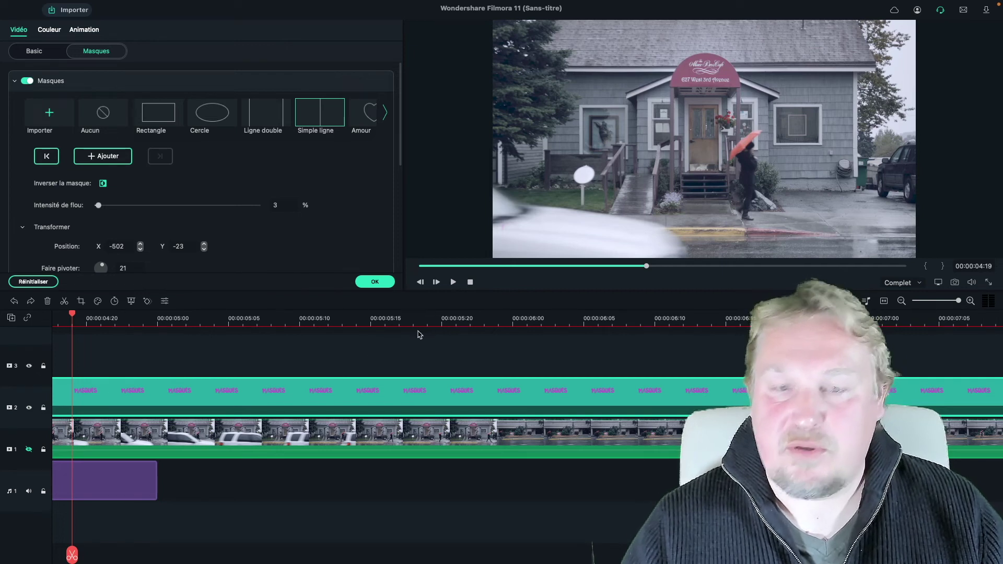
Place the FILMORA snapshot above the street video where the white car passes, around 00:00:05:02, and open its mask settings
{"action": "left_click_drag", "start_coordinate": [541, 317], "coordinate": [188, 319]}
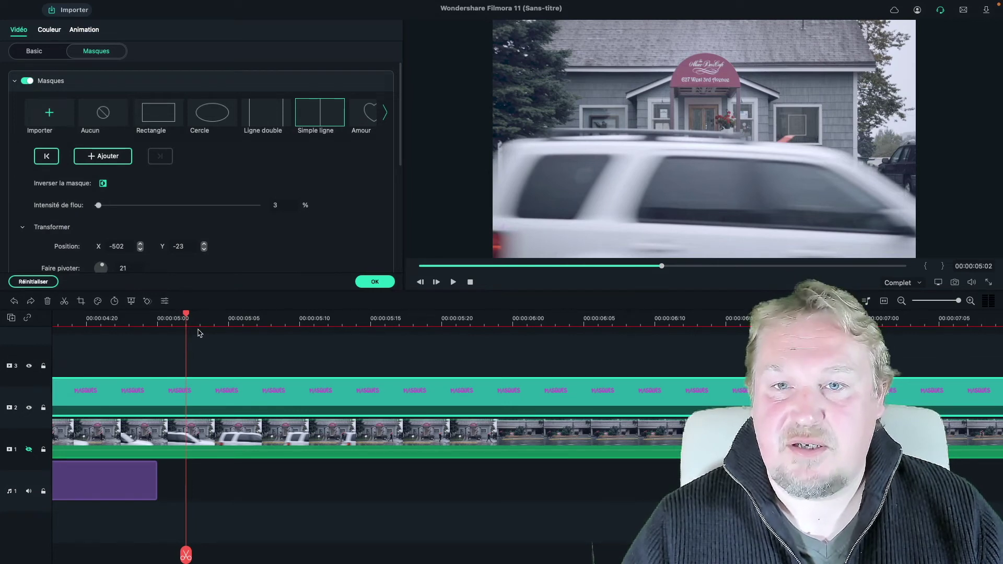
{"action": "left_click", "coordinate": [199, 333]}
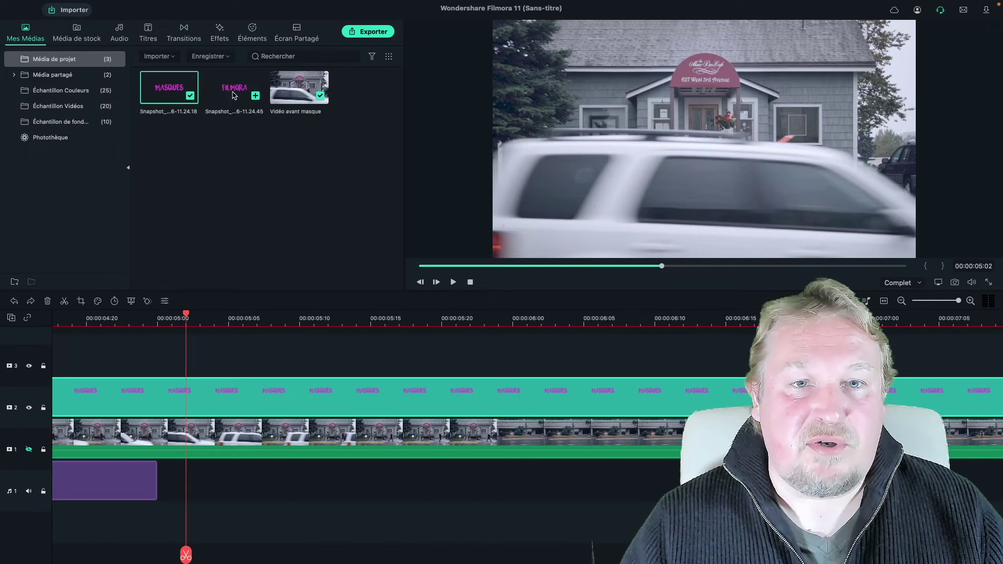
{"action": "left_click_drag", "start_coordinate": [235, 93], "coordinate": [239, 399]}
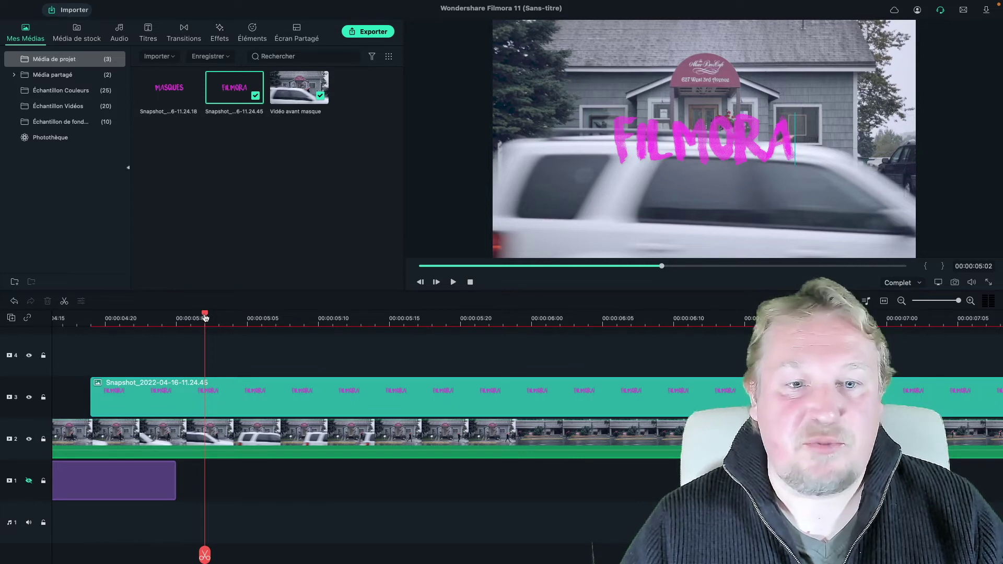
{"action": "double_click", "coordinate": [243, 393]}
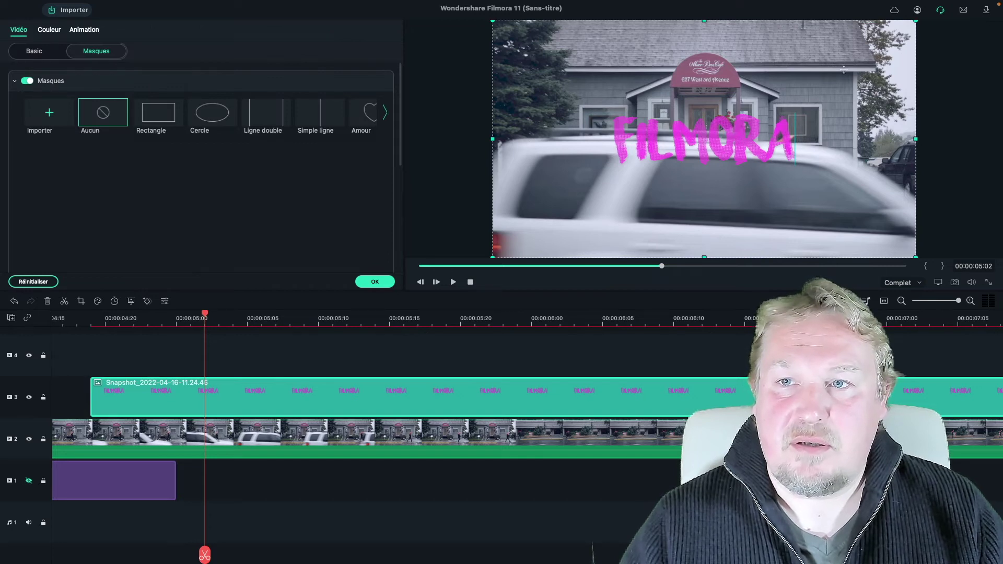
Enlarge the FILMORA snapshot and move the word to the lower-left area of the video image
{"action": "left_click_drag", "start_coordinate": [808, 90], "coordinate": [696, 168]}
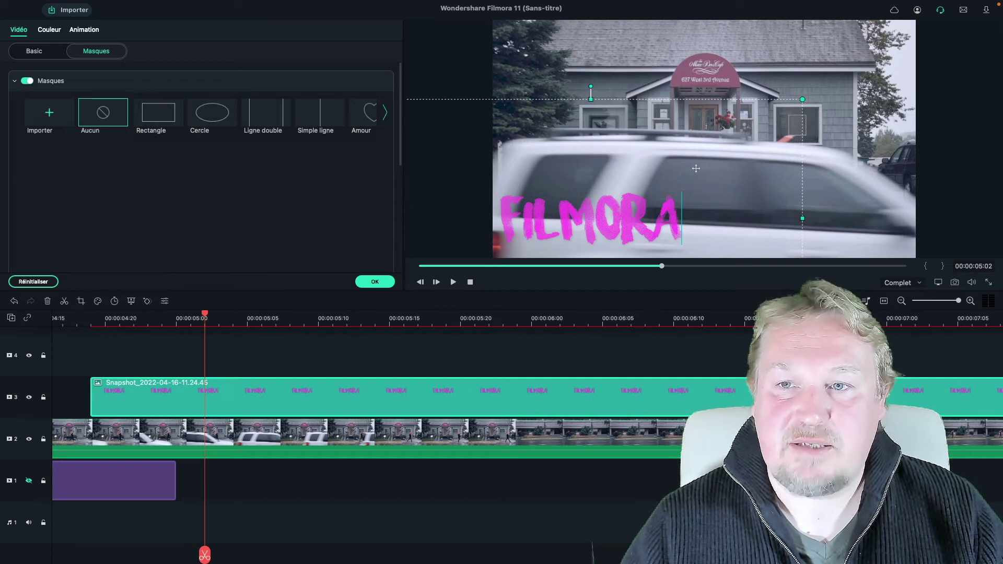
{"action": "left_click_drag", "start_coordinate": [802, 99], "coordinate": [843, 63]}
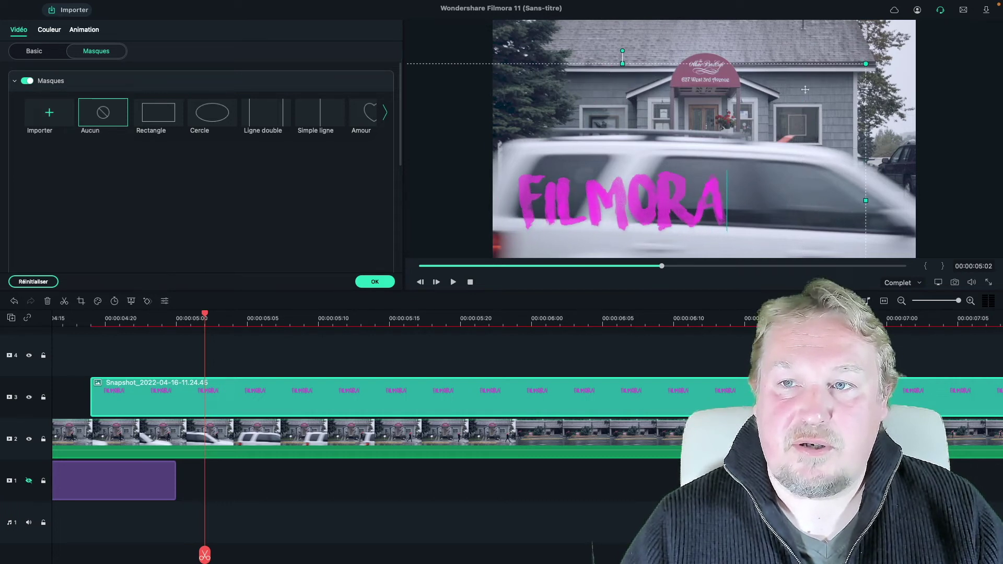
{"action": "left_click_drag", "start_coordinate": [678, 165], "coordinate": [693, 178]}
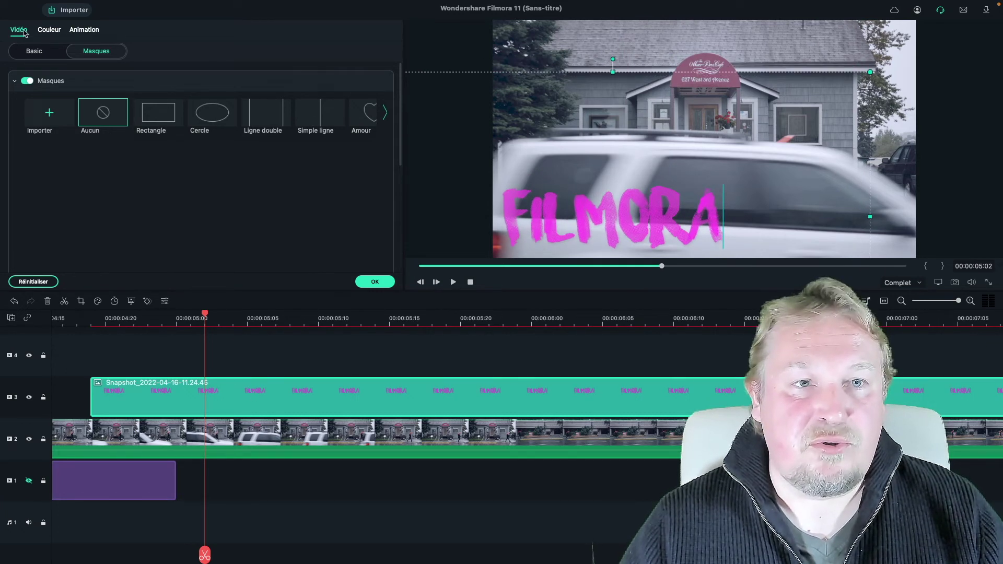
Apply an inverted Simple ligne mask to FILMORA, rotated 16° to match the white car's rear and placed at X -105, Y 0
{"action": "left_click", "coordinate": [319, 119]}
{"action": "mouse_move", "coordinate": [613, 215]}
{"action": "left_mouse_down"}
{"action": "mouse_move", "coordinate": [522, 213]}
{"action": "mouse_move", "coordinate": [630, 211]}
{"action": "left_mouse_up"}
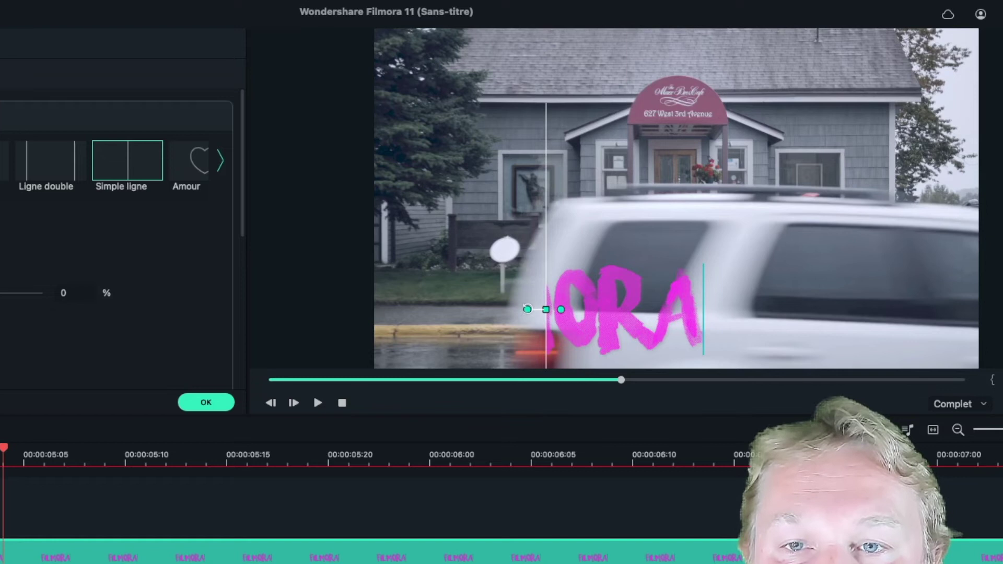
{"action": "left_click_drag", "start_coordinate": [526, 309], "coordinate": [525, 303]}
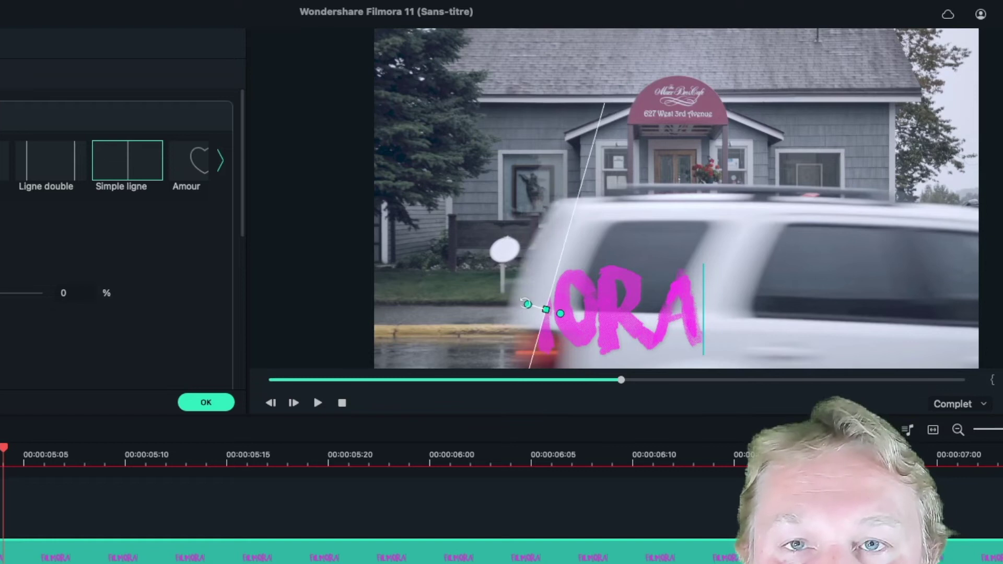
{"action": "left_click_drag", "start_coordinate": [590, 281], "coordinate": [550, 282]}
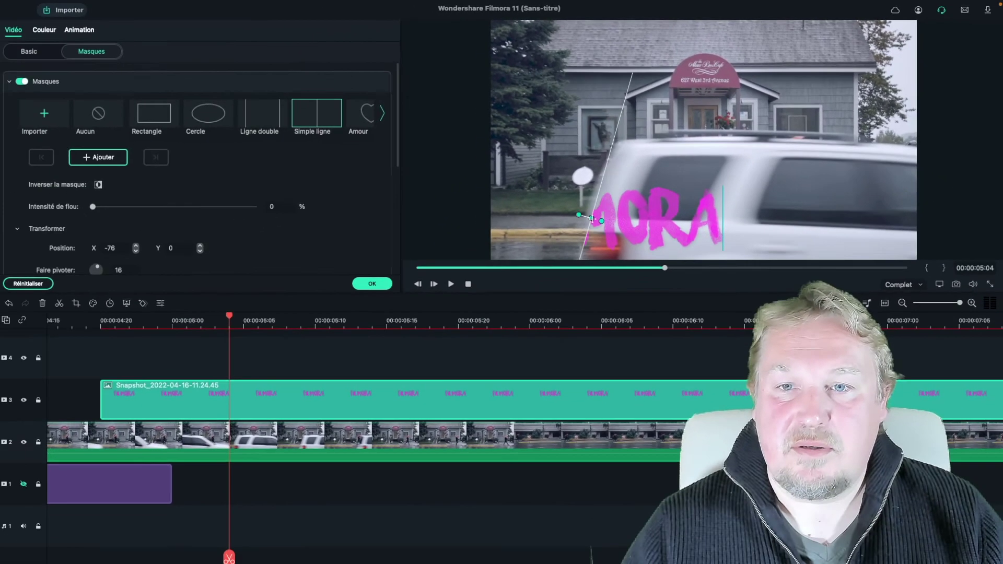
{"action": "left_click", "coordinate": [103, 183]}
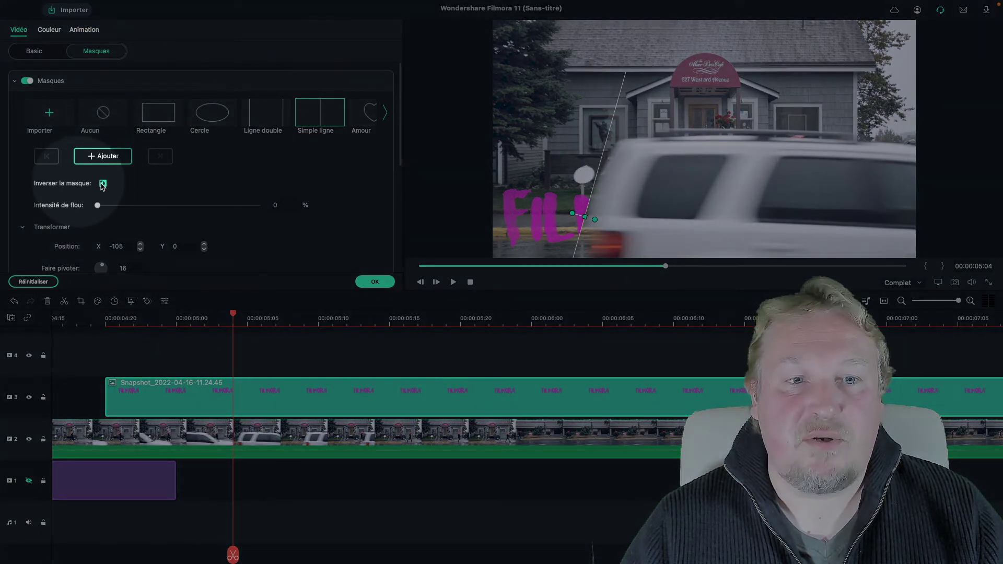
Keyframe the FILMORA mask at 00:00:05:02 with its X position at -440 and a blur intensity of 3 %
{"action": "left_click", "coordinate": [209, 317]}
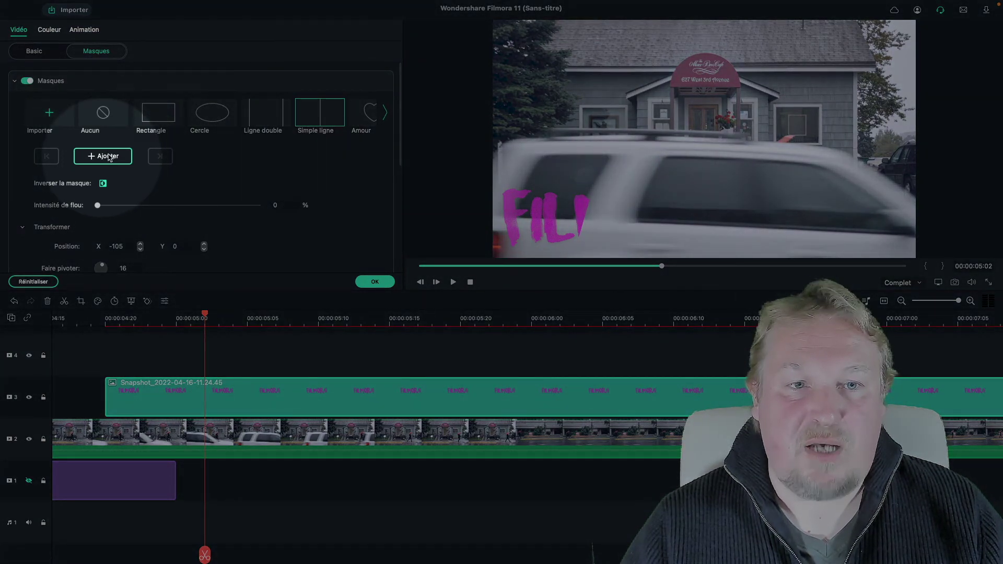
{"action": "left_click", "coordinate": [108, 156]}
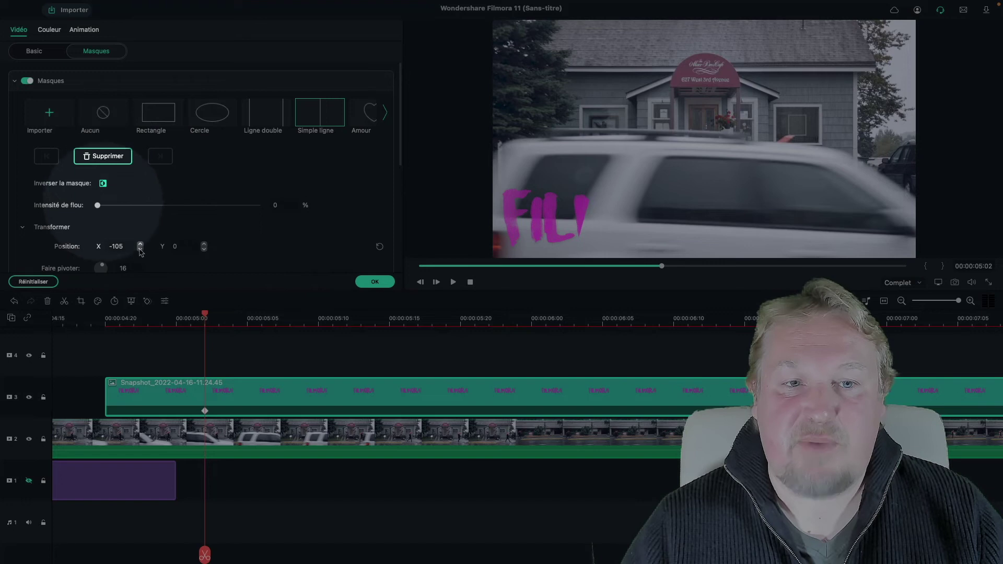
{"action": "left_click_drag", "start_coordinate": [140, 251], "coordinate": [142, 252]}
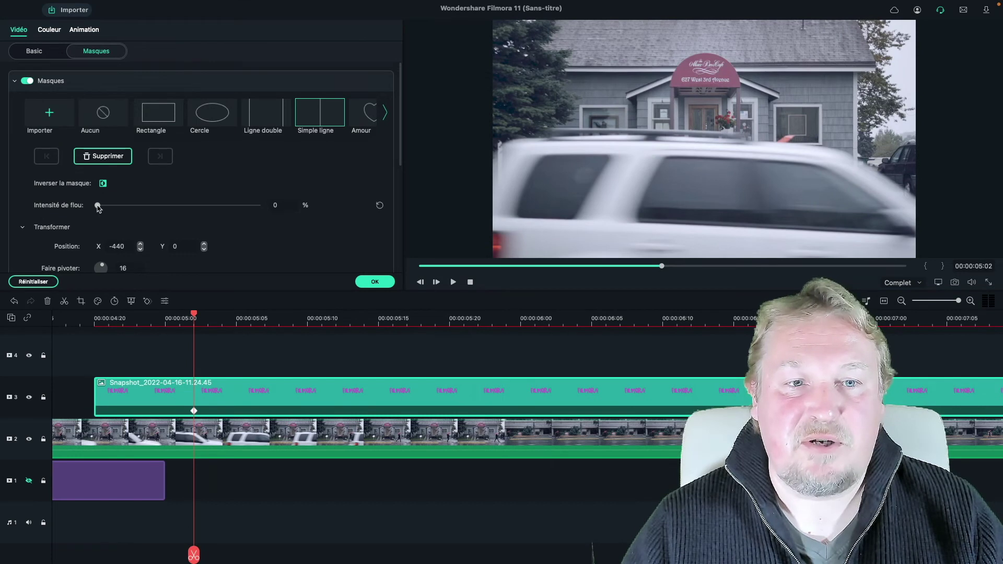
{"action": "left_click_drag", "start_coordinate": [98, 206], "coordinate": [99, 206]}
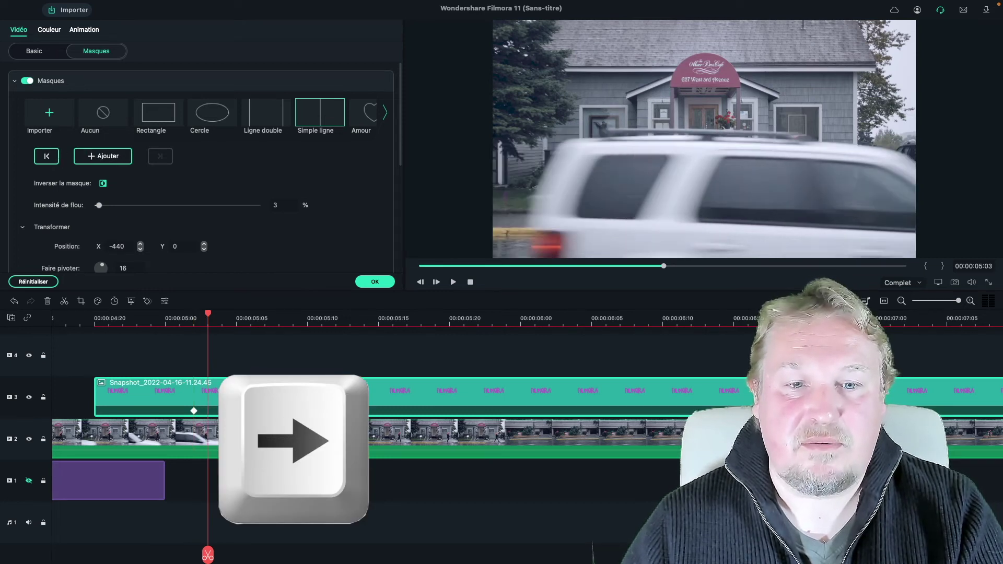
Keyframe the FILMORA mask frame by frame behind the white car, from X -321 at 00:00:05:03 to X 448 at 00:00:05:07
{"action": "key", "text": "Right"}
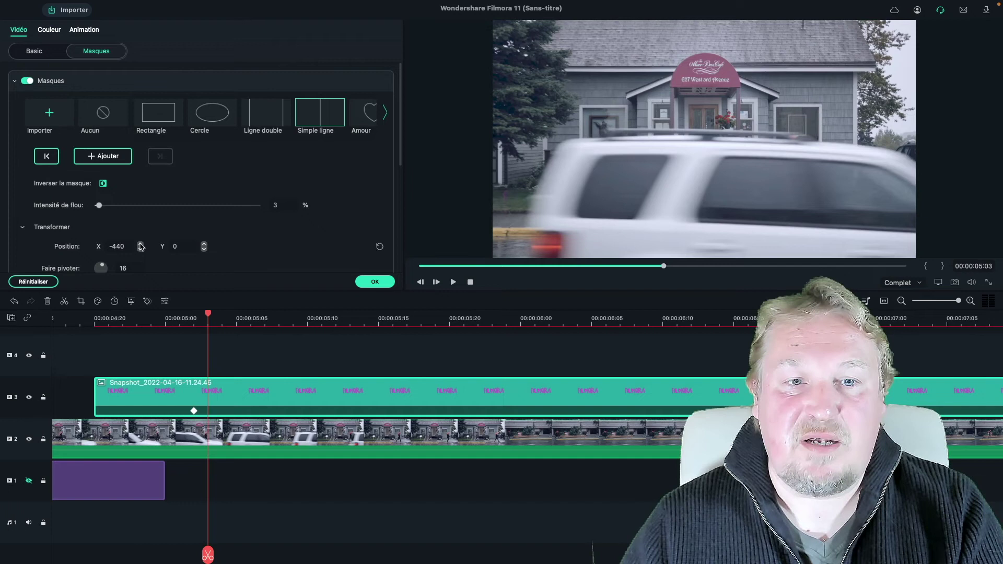
{"action": "left_click_drag", "start_coordinate": [141, 246], "coordinate": [141, 246]}
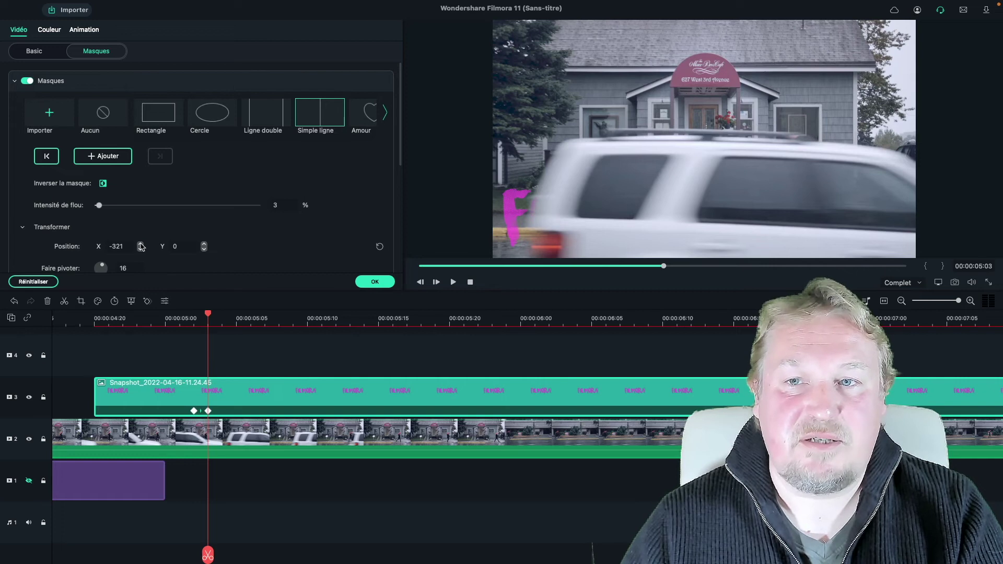
{"action": "key", "text": "Right"}
{"action": "left_click_drag", "start_coordinate": [141, 246], "coordinate": [140, 246]}
{"action": "key", "text": "Right"}
{"action": "key", "text": "Right"}
{"action": "key", "text": "Right"}
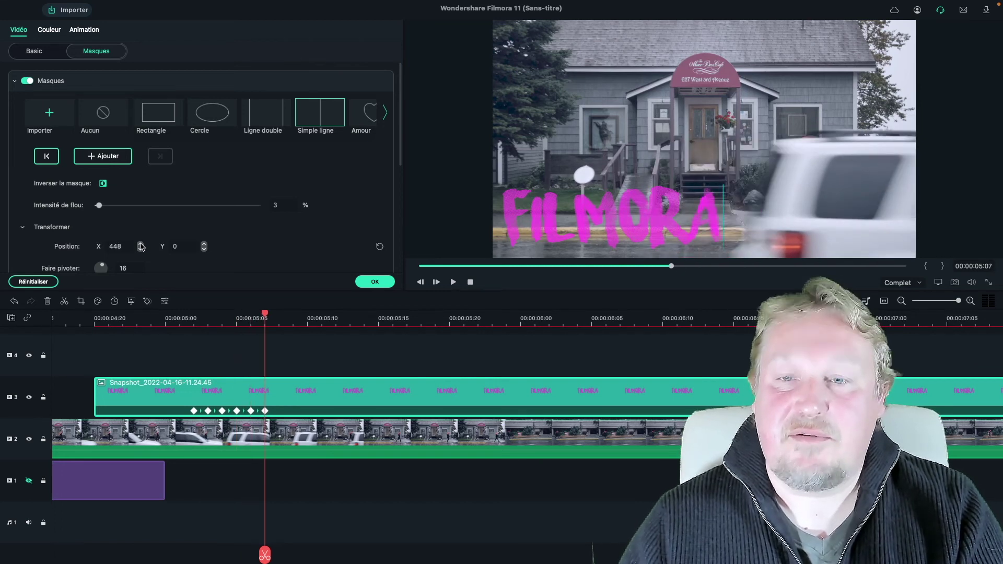
Play back the FILMORA section from before the first mask keyframe to check the reveal behind the white car
{"action": "left_click_drag", "start_coordinate": [266, 317], "coordinate": [141, 323]}
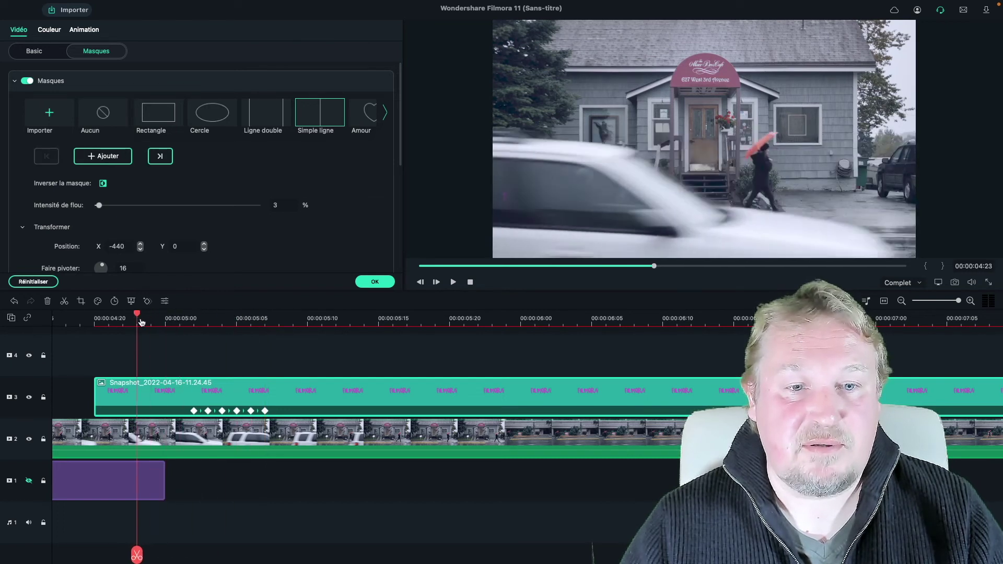
{"action": "left_click", "coordinate": [123, 319]}
{"action": "key", "text": "space"}
{"action": "key", "text": "space"}
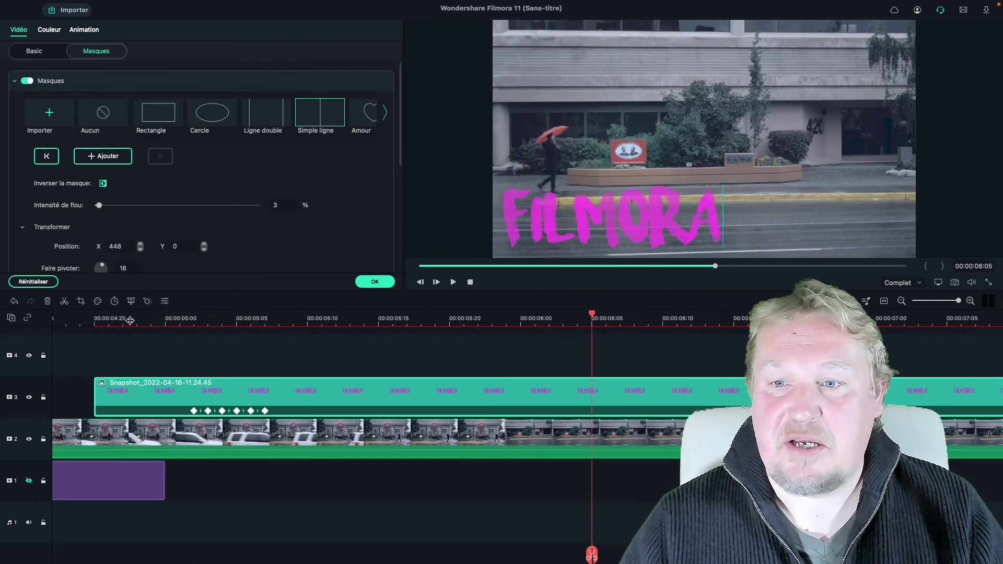